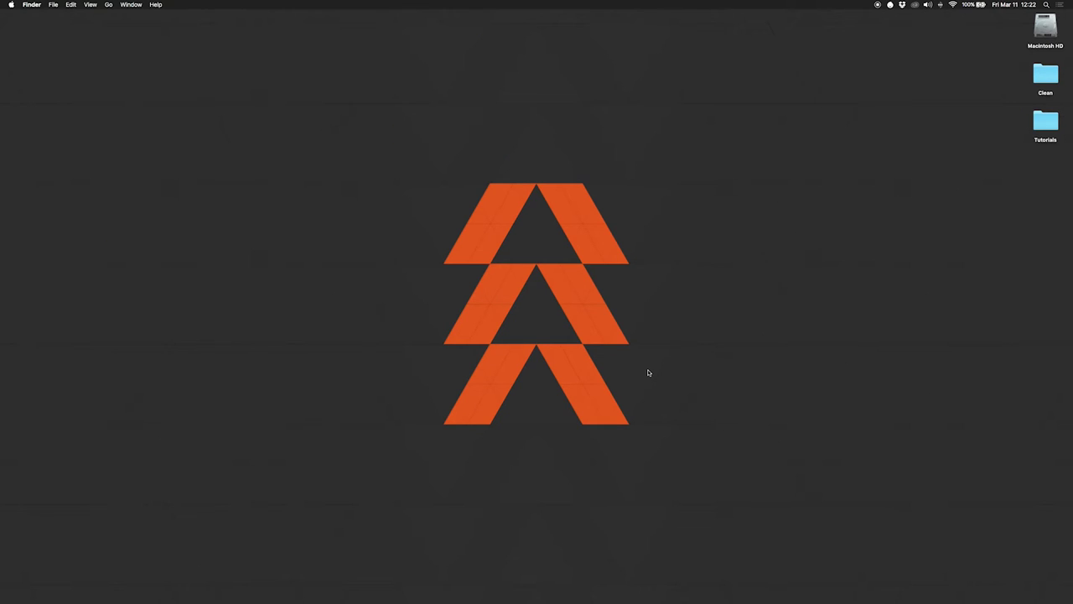
- Switch to After Effects and show the Mattes composition at frame 274, framed closely on the circled HDMI connector
{"action": "key", "text": "super+Tab"}
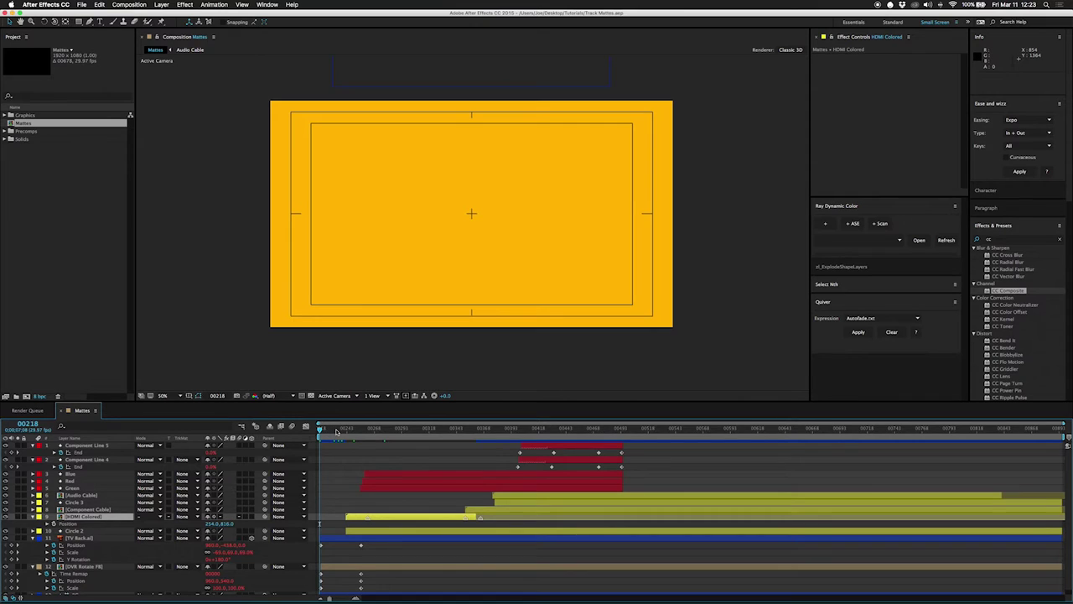
{"action": "left_click_drag", "start_coordinate": [336, 431], "coordinate": [381, 429]}
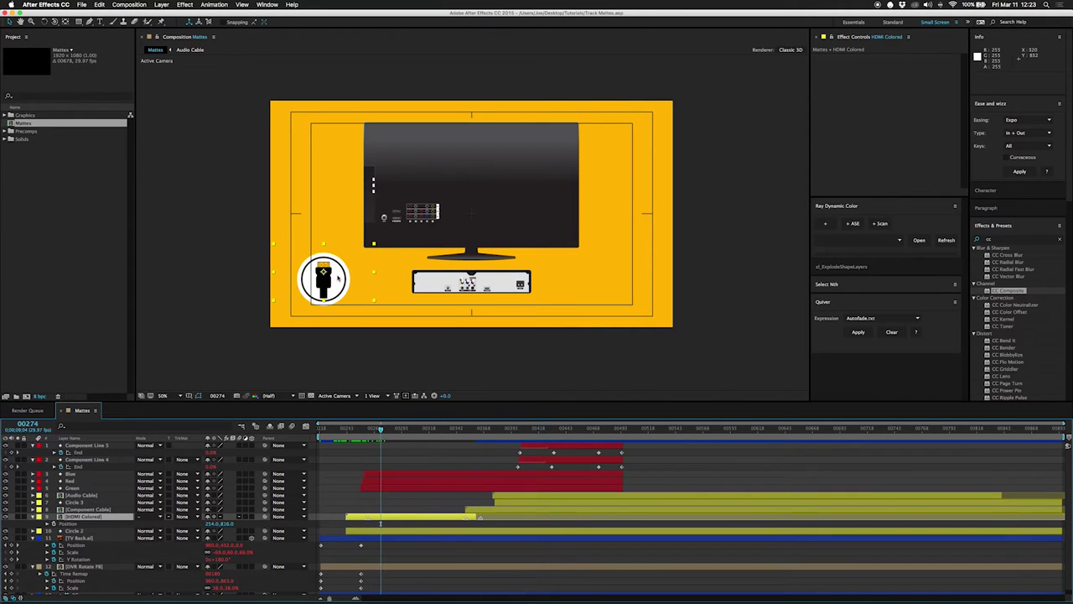
{"action": "key", "text": "period"}
{"action": "left_click_drag", "start_coordinate": [302, 329], "coordinate": [460, 239]}
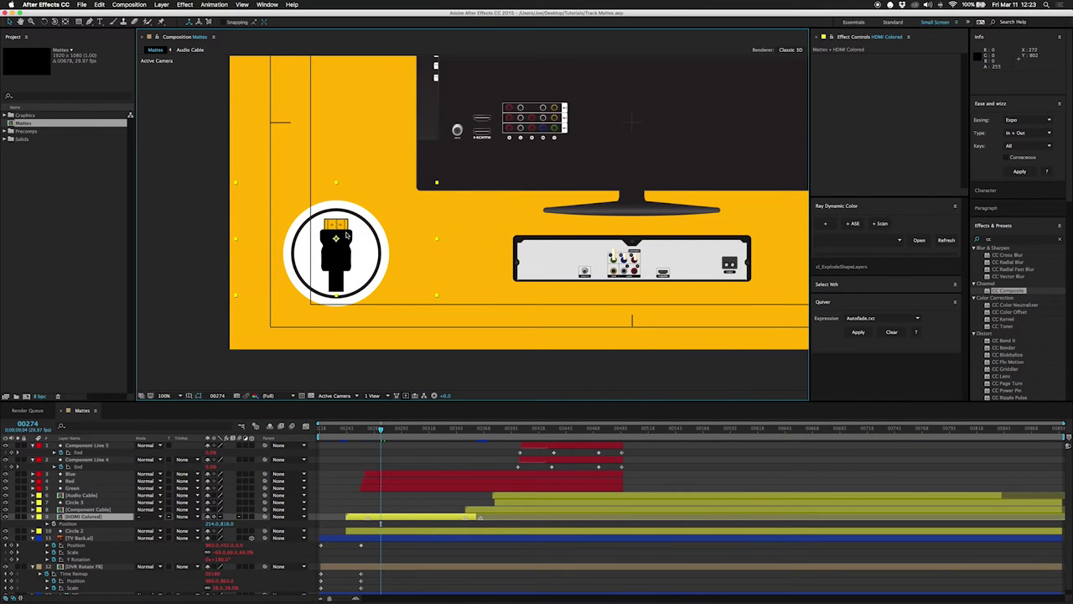
{"action": "left_click_drag", "start_coordinate": [476, 296], "coordinate": [584, 275]}
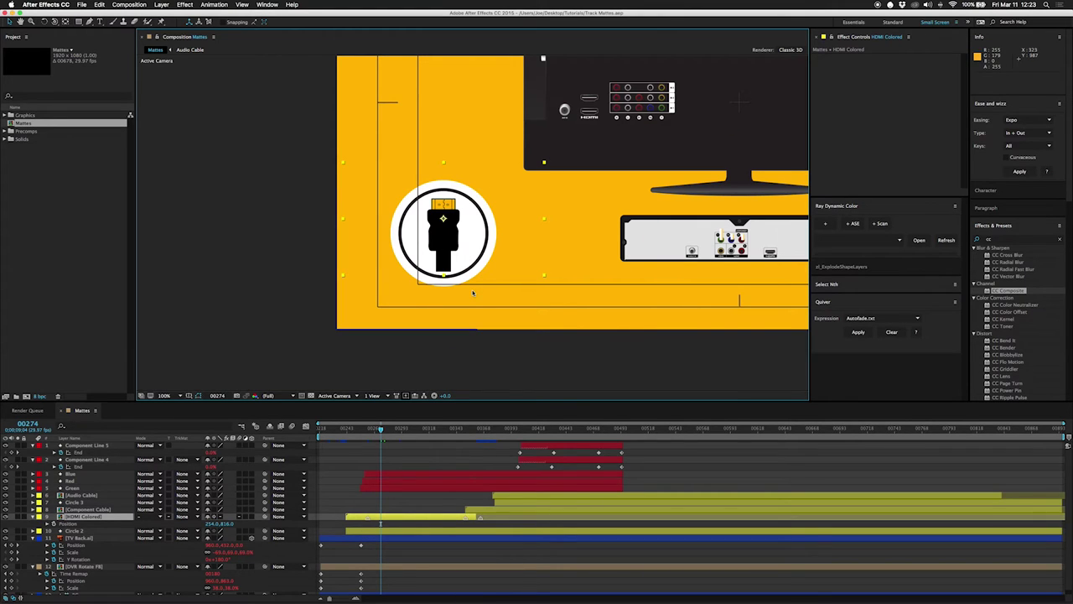
- Add a rectangular mask below the circle on the HDMI Colored layer and set its mode to Subtract
{"action": "left_click", "coordinate": [387, 517]}
{"action": "left_click", "coordinate": [90, 21]}
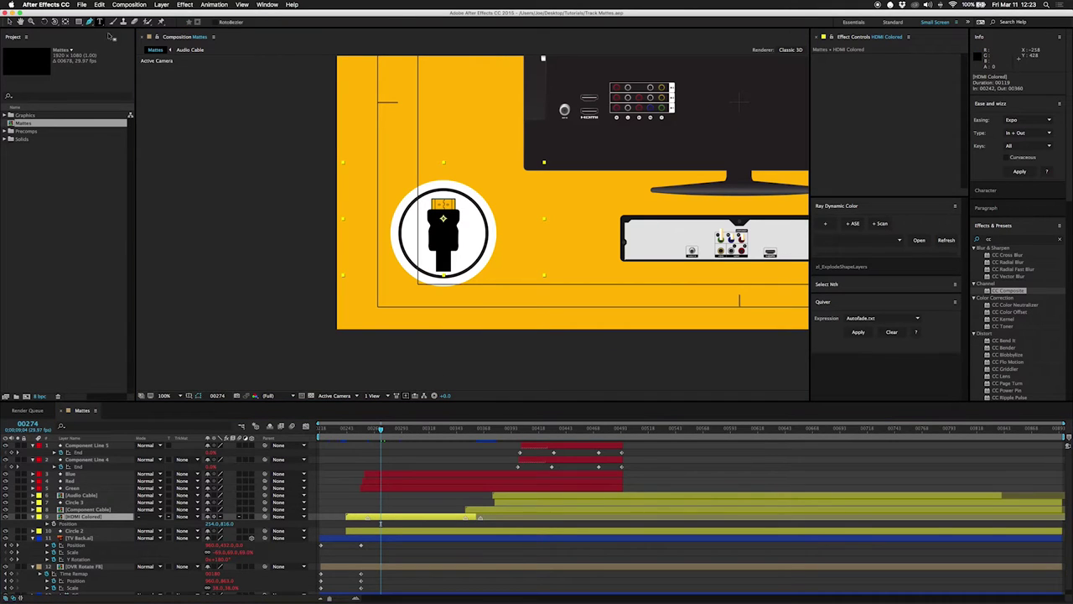
{"action": "left_click", "coordinate": [78, 21]}
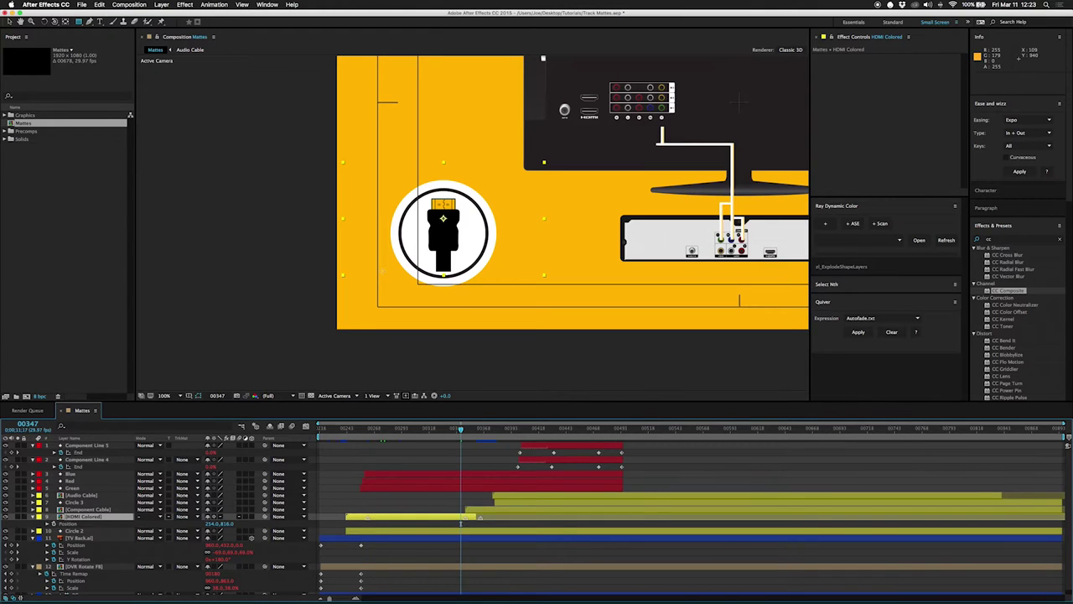
{"action": "left_click_drag", "start_coordinate": [383, 271], "coordinate": [498, 371]}
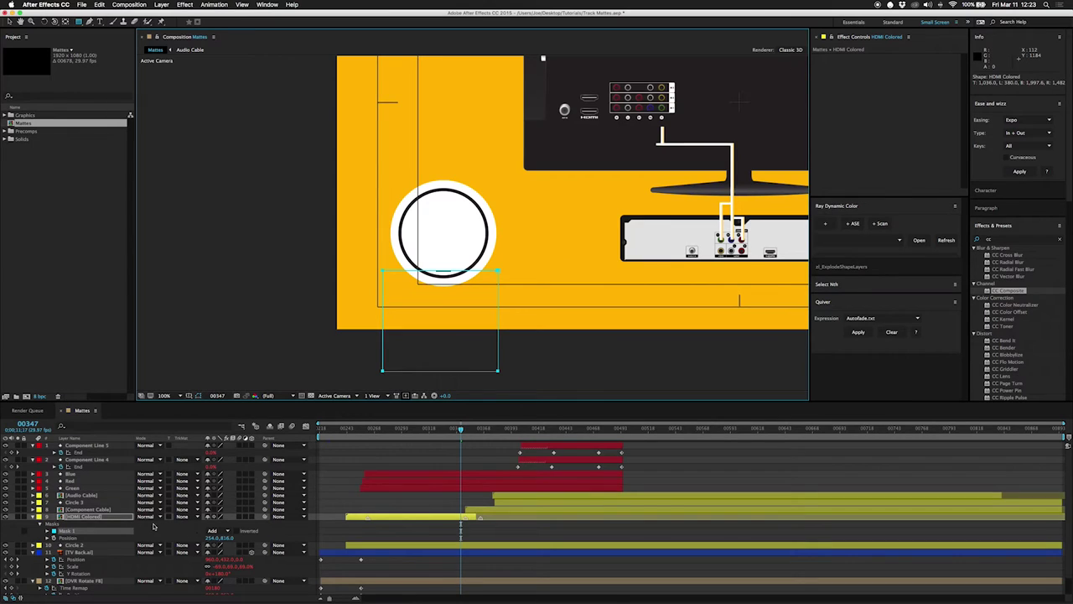
{"action": "left_click", "coordinate": [213, 531]}
{"action": "left_click", "coordinate": [222, 552]}
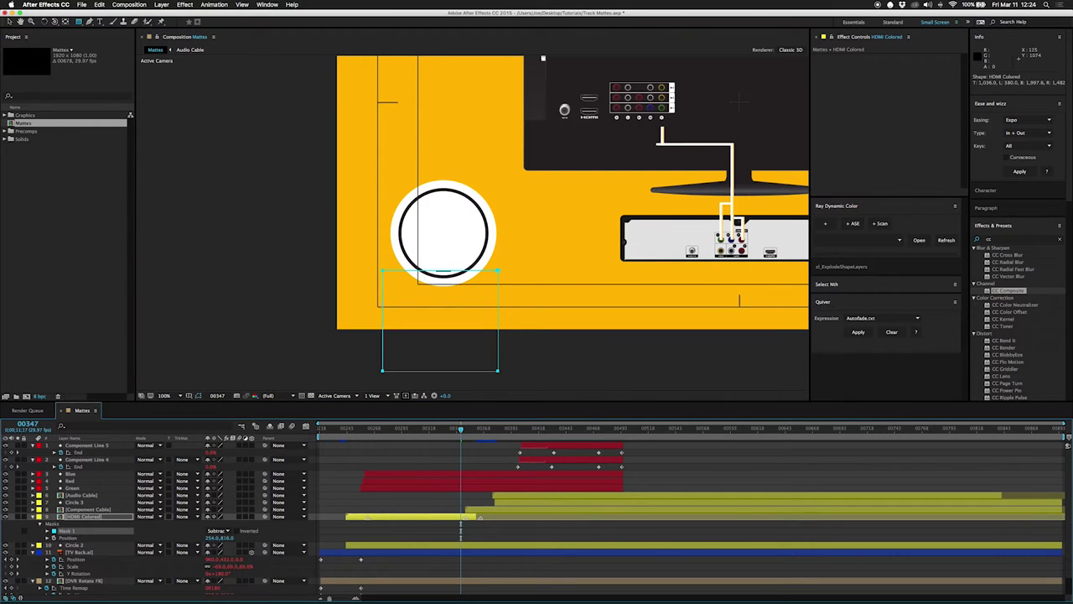
- Draw a closed Pen mask on HDMI Colored that follows the circle's upper arc and extends well above it
{"action": "left_click", "coordinate": [90, 21]}
{"action": "left_click_drag", "start_coordinate": [400, 231], "coordinate": [401, 185]}
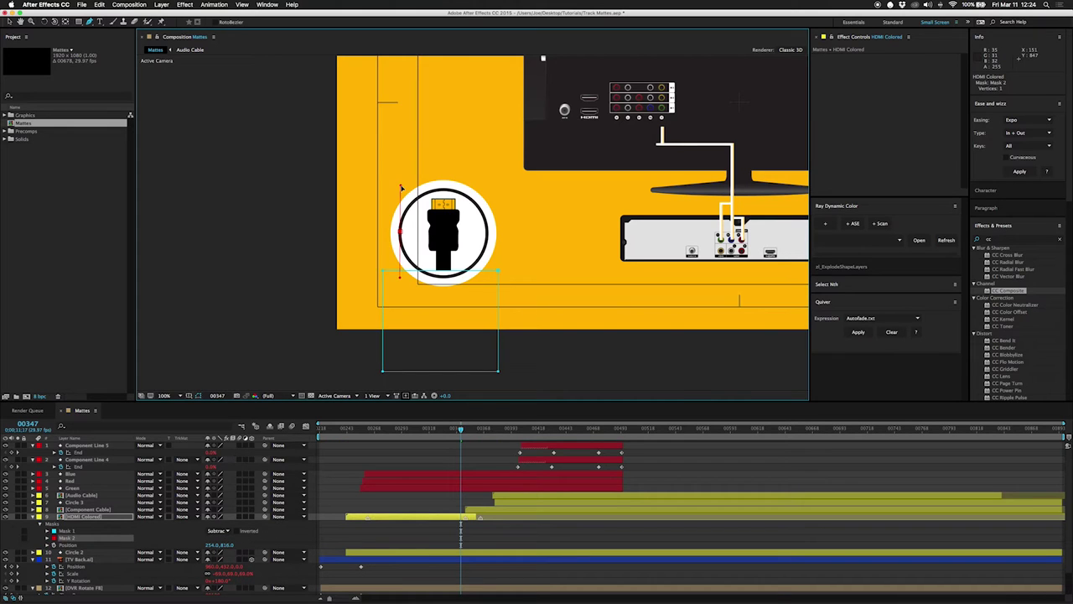
{"action": "left_click", "coordinate": [452, 192]}
{"action": "left_click", "coordinate": [489, 232]}
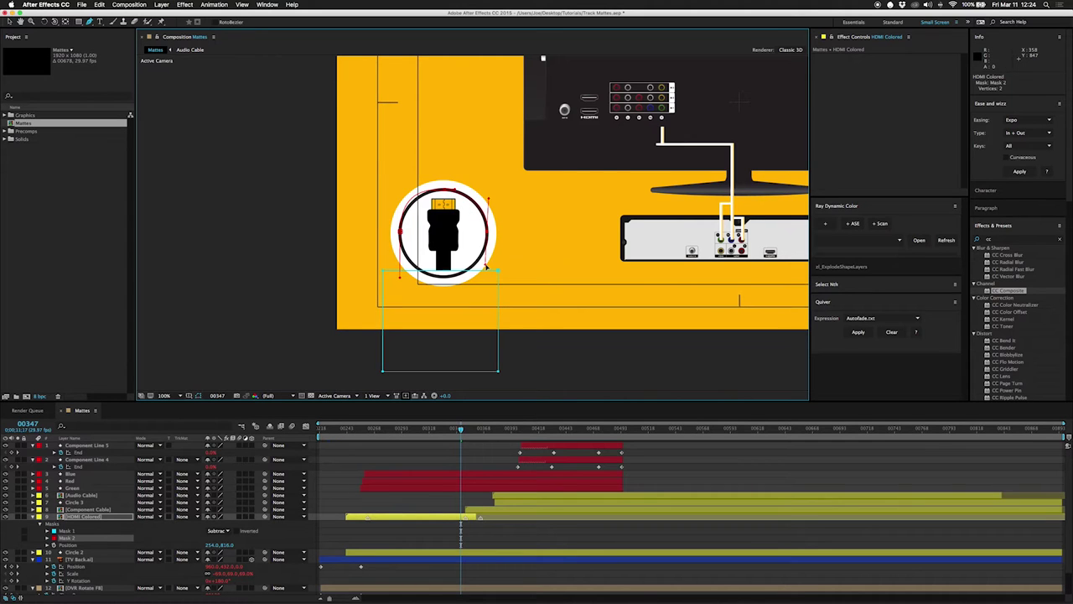
{"action": "left_click_drag", "start_coordinate": [486, 266], "coordinate": [488, 153]}
{"action": "left_click", "coordinate": [486, 92]}
{"action": "left_click", "coordinate": [395, 91]}
{"action": "left_click", "coordinate": [401, 237]}
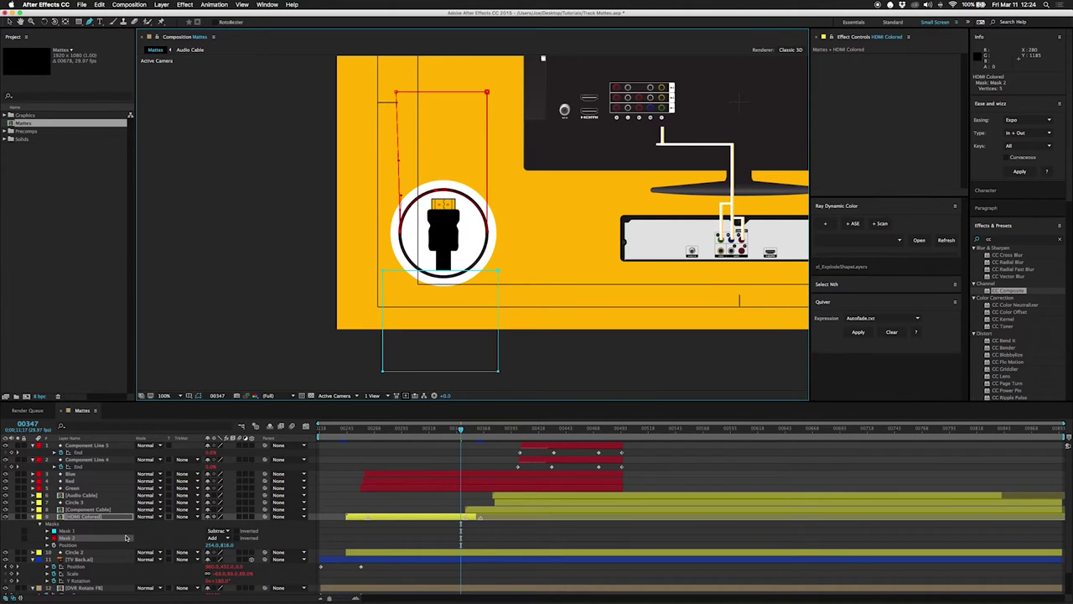
- Keyframe both mask paths and the Position of the HDMI Colored layer, placing the keyframes at frame 262
{"action": "key", "text": "m"}
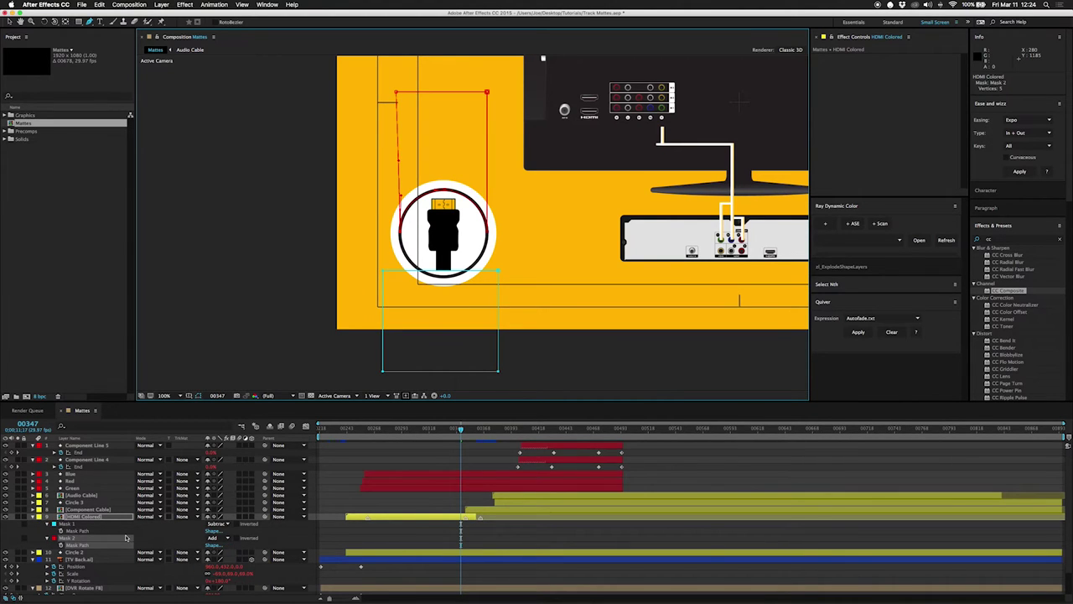
{"action": "key", "text": "shift+p"}
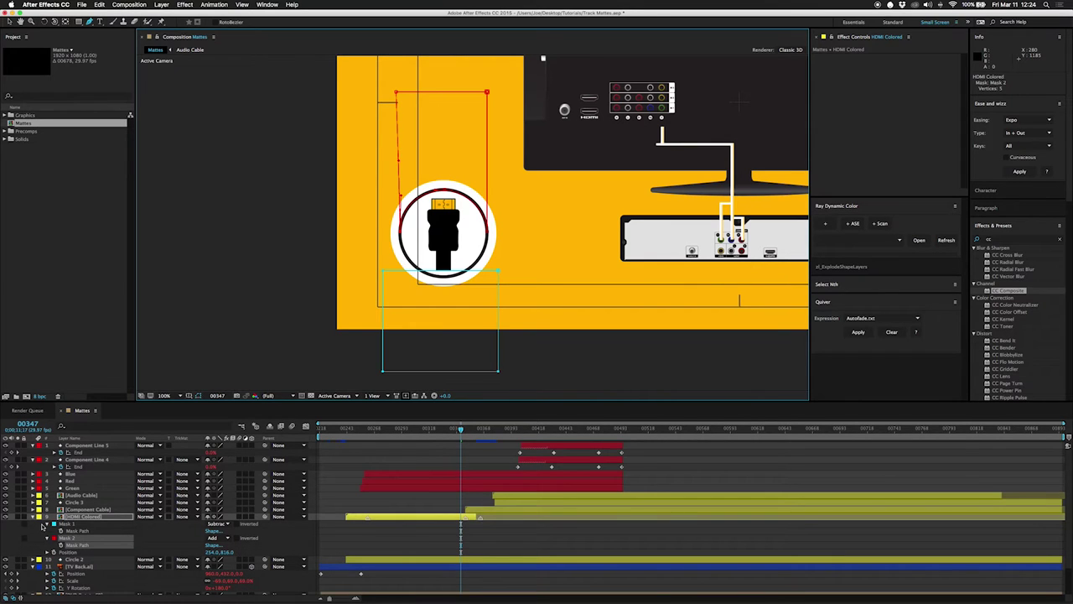
{"action": "left_click_drag", "start_coordinate": [61, 532], "coordinate": [53, 553]}
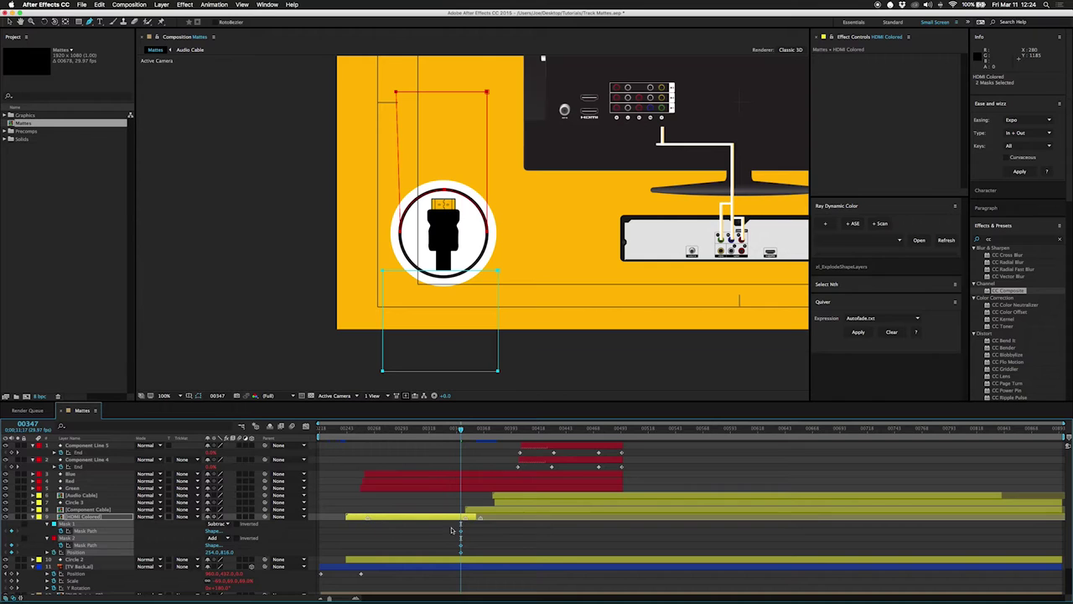
{"action": "left_click_drag", "start_coordinate": [462, 531], "coordinate": [369, 539]}
{"action": "left_click", "coordinate": [369, 429]}
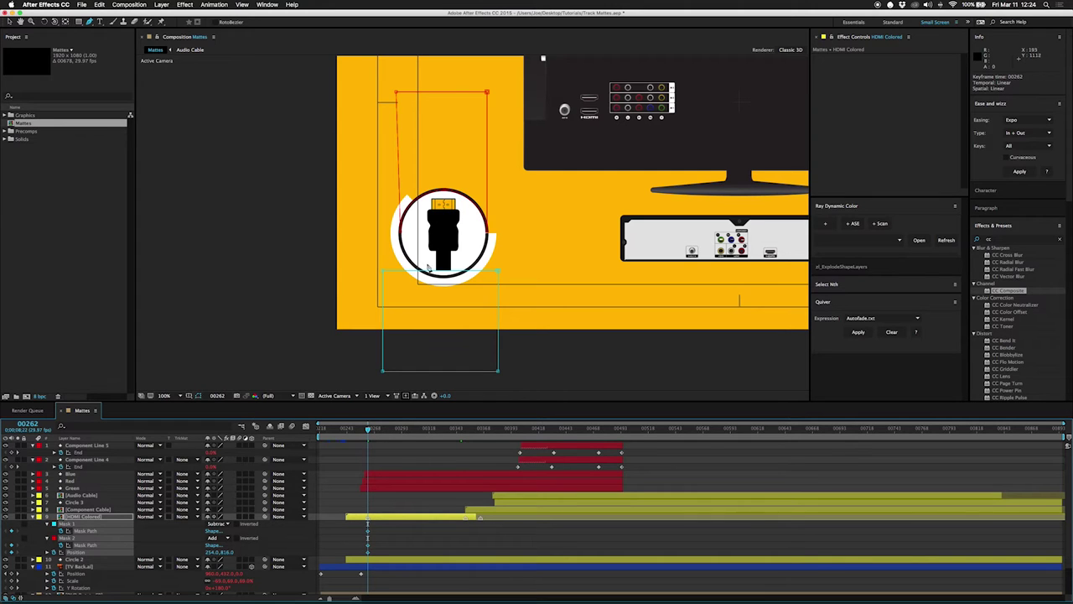
- Try sliding the HDMI connector behind its masks at frame 262 with the Pan Behind tool
{"action": "key", "text": "y"}
{"action": "left_click_drag", "start_coordinate": [444, 221], "coordinate": [454, 196]}
{"action": "key", "text": "ctrl+z"}
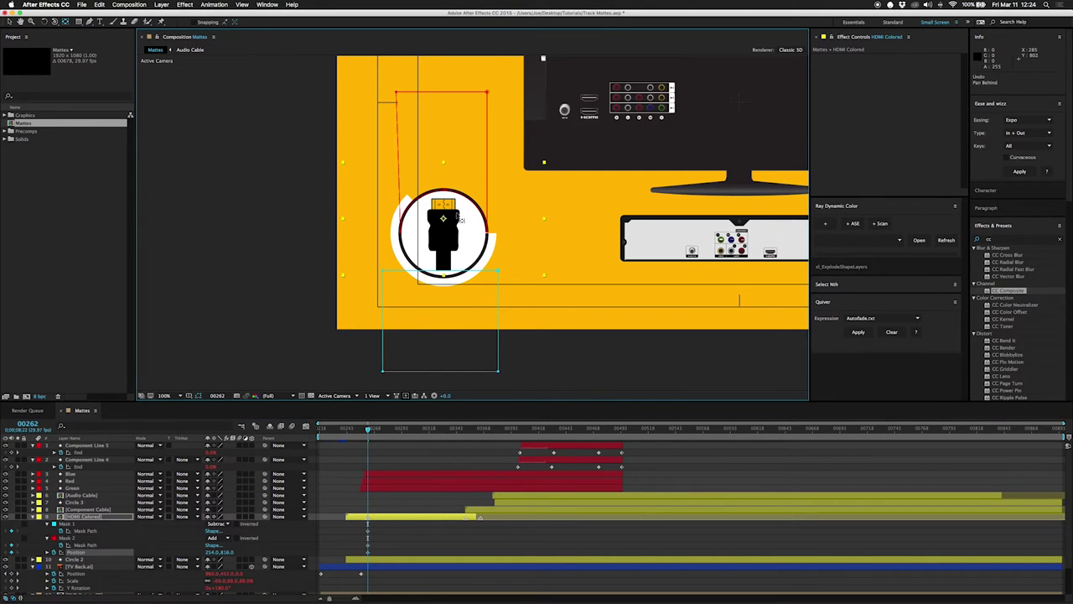
{"action": "left_click_drag", "start_coordinate": [459, 222], "coordinate": [440, 309]}
{"action": "left_click_drag", "start_coordinate": [454, 202], "coordinate": [459, 300]}
- At frame 252, slide the connector down behind its masks to position 254, 1015, and shift the resulting keyframes to frame 242
{"action": "left_click", "coordinate": [356, 430]}
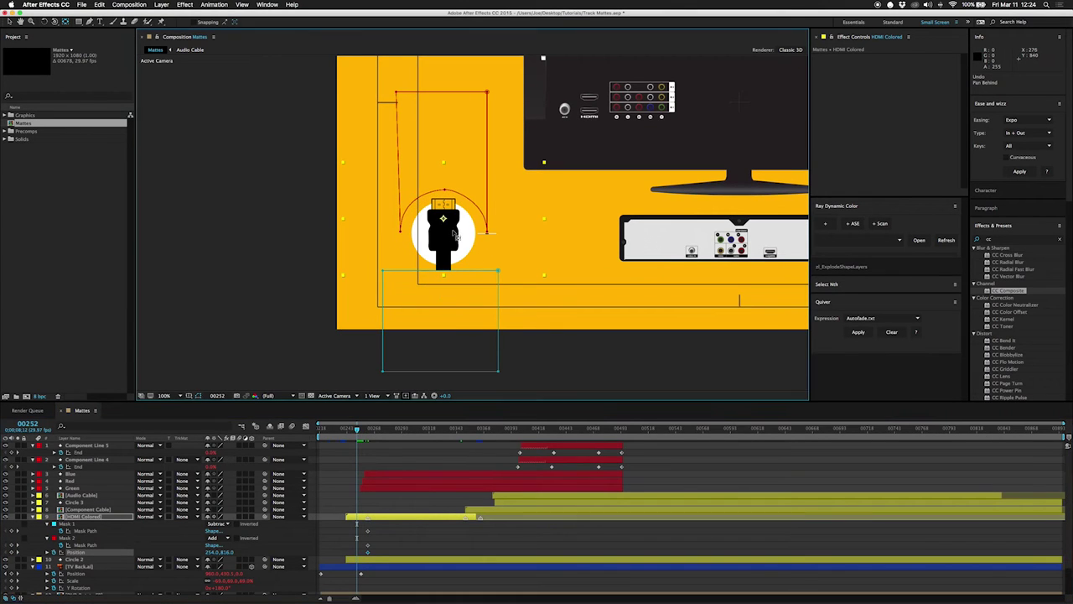
{"action": "left_click_drag", "start_coordinate": [454, 236], "coordinate": [456, 319]}
{"action": "left_click", "coordinate": [357, 530], "text": "shift"}
{"action": "left_click", "coordinate": [357, 545], "text": "shift"}
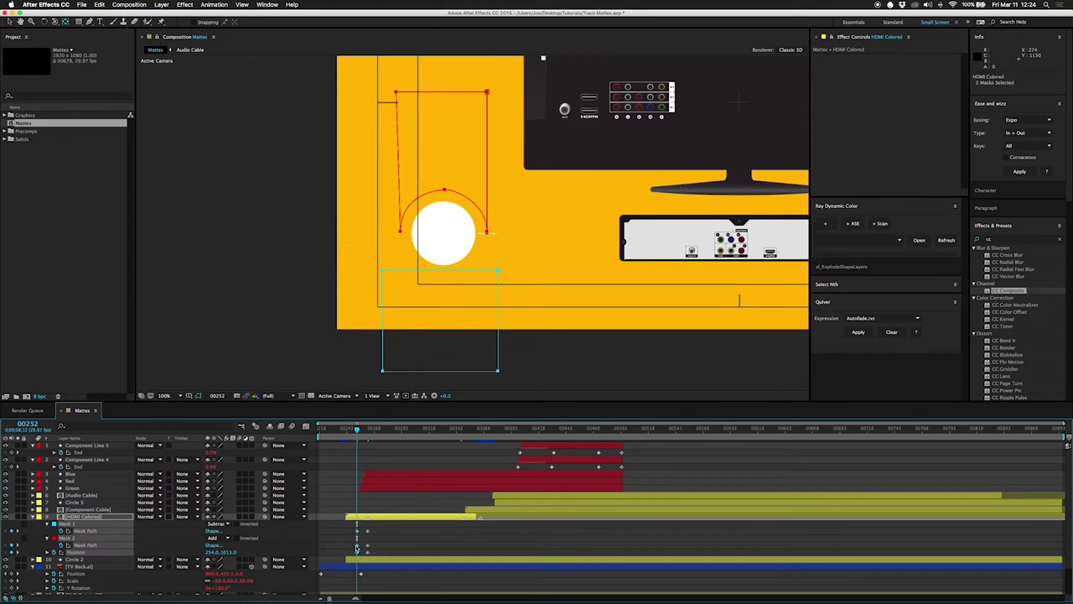
{"action": "left_click_drag", "start_coordinate": [356, 531], "coordinate": [346, 531]}
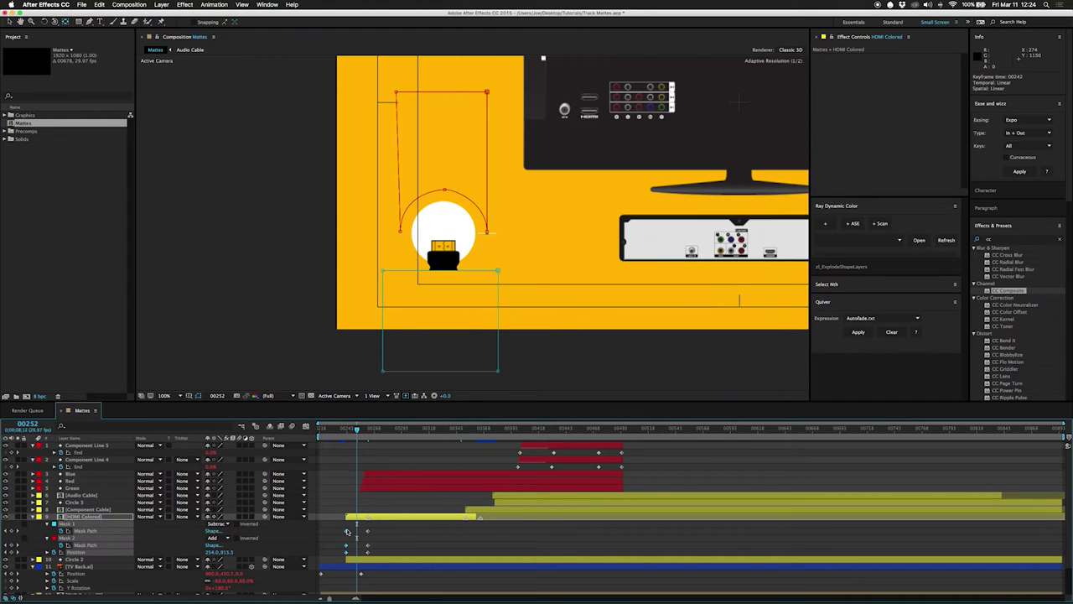
- Add hold keyframes for both mask paths and the Position of HDMI Colored at frame 351
{"action": "left_click", "coordinate": [466, 433]}
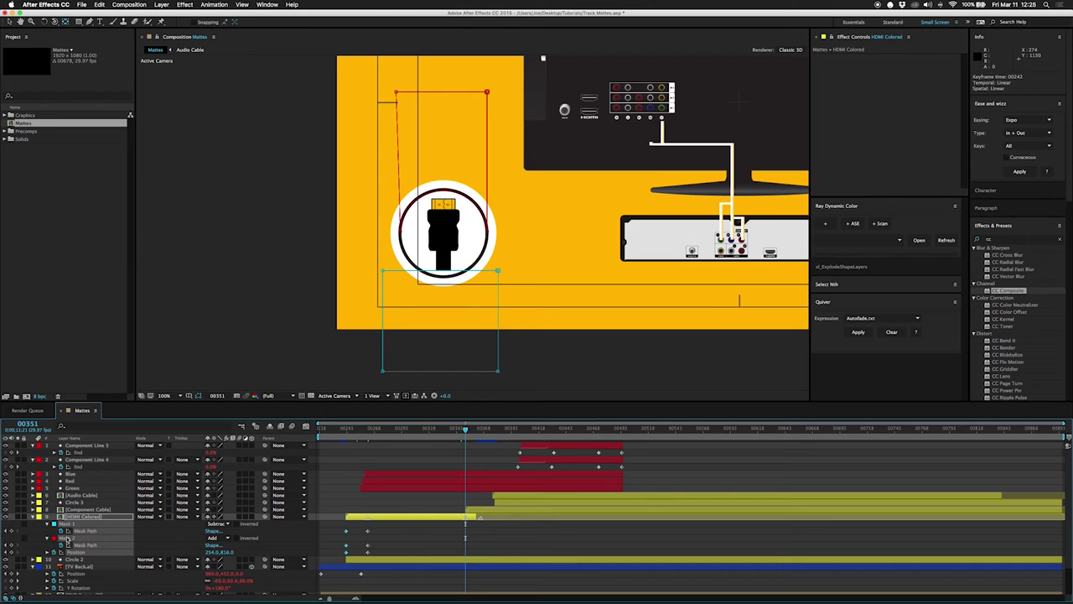
{"action": "left_click", "coordinate": [11, 531]}
{"action": "left_click", "coordinate": [11, 545]}
{"action": "left_click", "coordinate": [11, 552]}
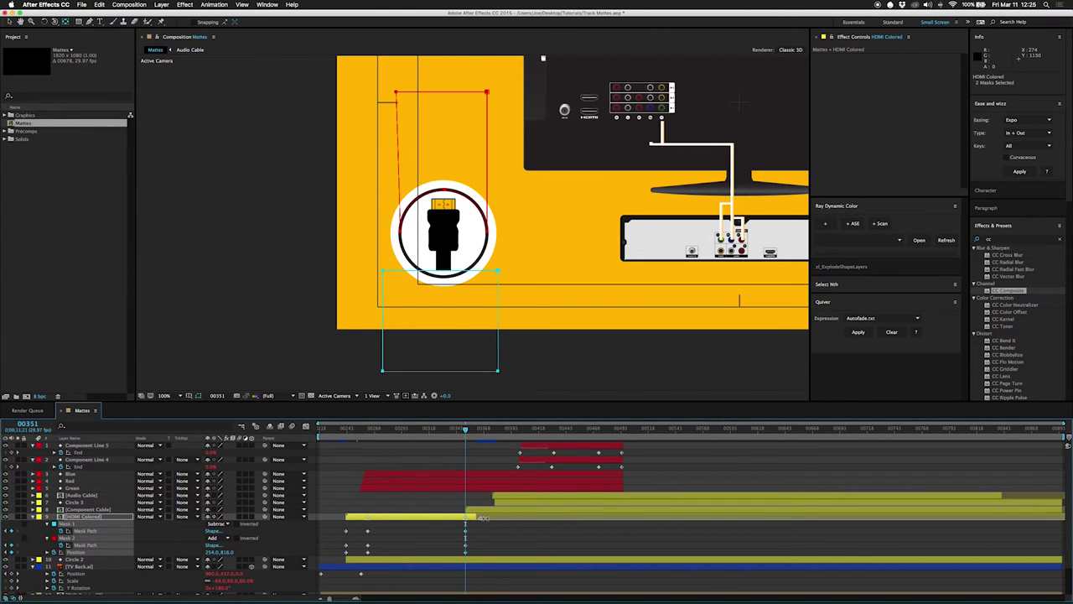
- At frame 357, slide the connector up above the circle to position 254, 607, and shift the resulting keyframes to frame 365
{"action": "left_click", "coordinate": [471, 429]}
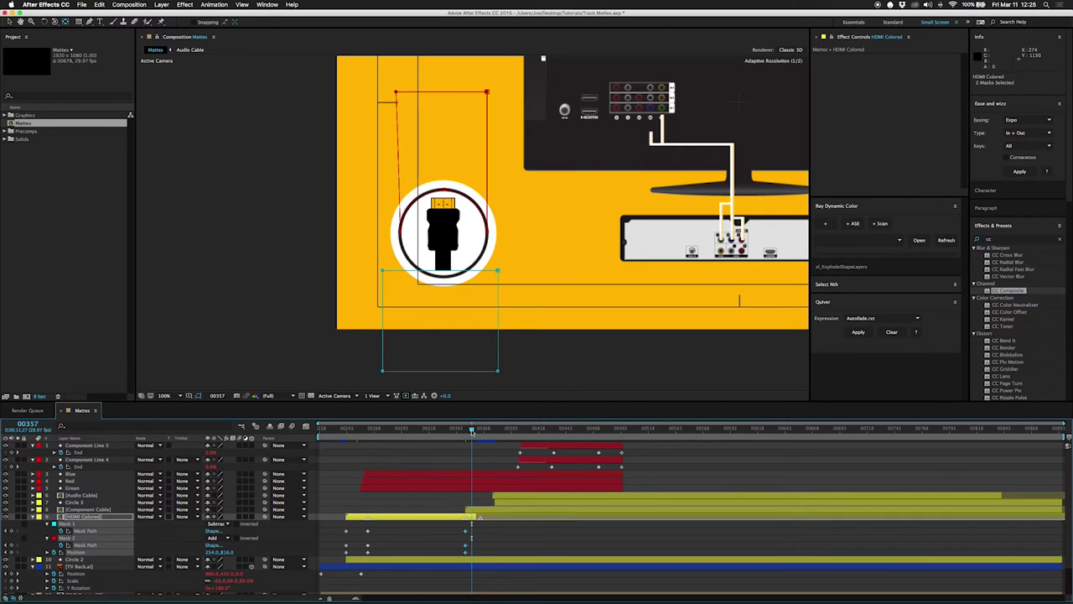
{"action": "left_click_drag", "start_coordinate": [453, 225], "coordinate": [453, 135]}
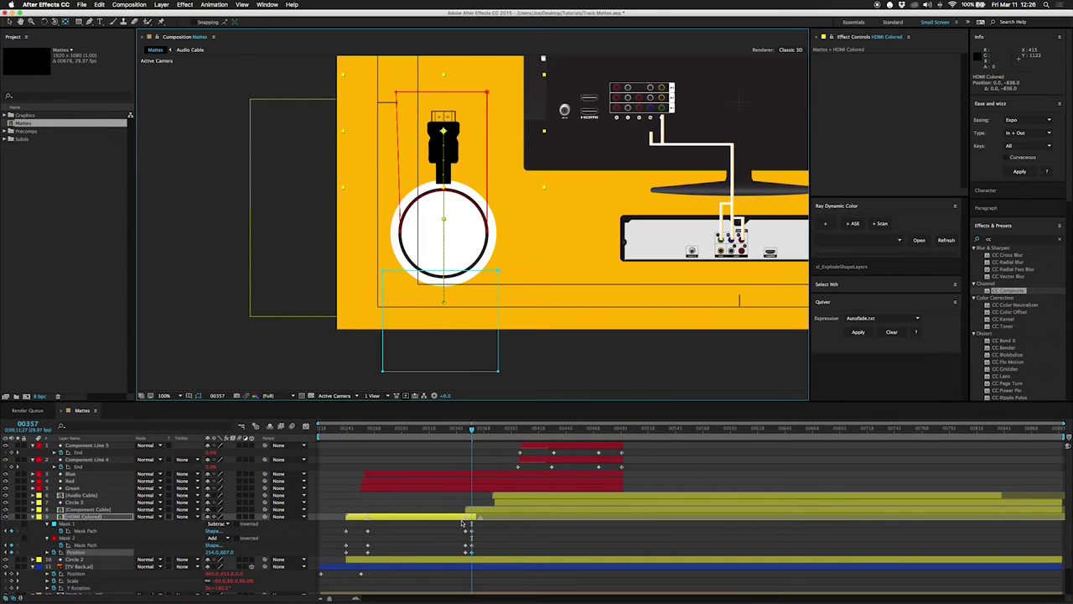
{"action": "mouse_move", "coordinate": [478, 528]}
{"action": "left_mouse_down"}
{"action": "mouse_move", "coordinate": [470, 551]}
{"action": "mouse_move", "coordinate": [481, 532]}
{"action": "left_mouse_up"}
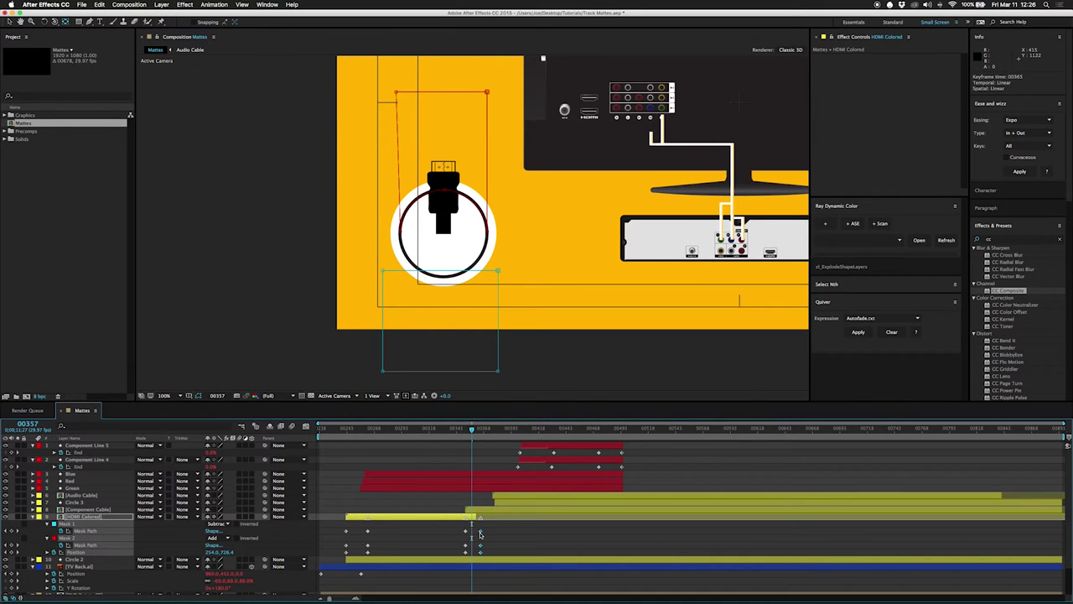
- Set Mask 2's mode to Subtract and review the connector's animation up to frame 294
{"action": "left_click", "coordinate": [222, 537]}
{"action": "left_click", "coordinate": [225, 561]}
{"action": "left_click", "coordinate": [350, 430]}
{"action": "left_click_drag", "start_coordinate": [350, 430], "coordinate": [405, 461]}
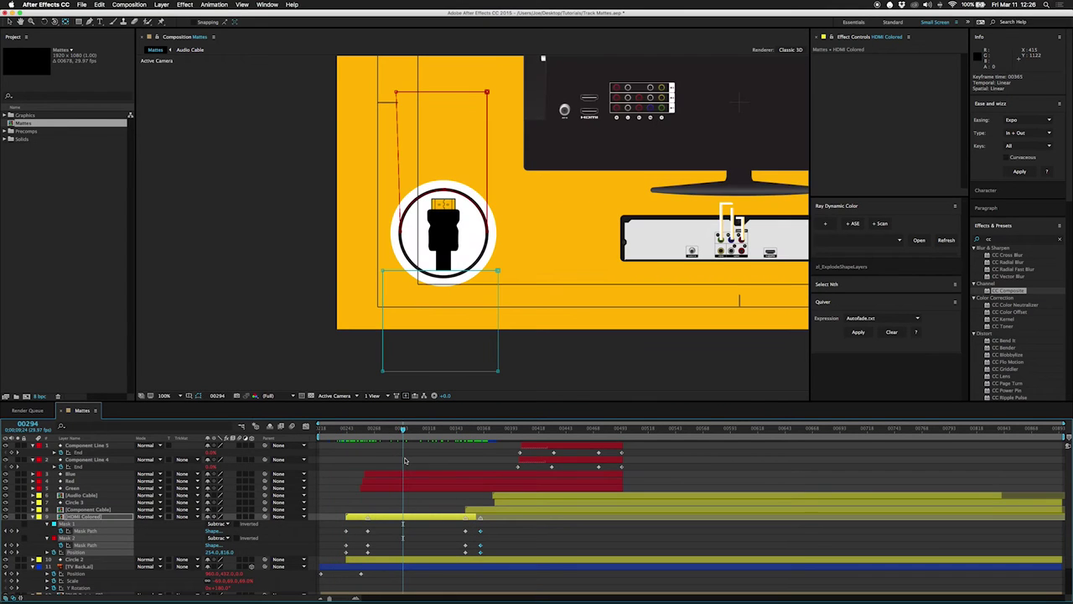
- Delete Mask 2 from the HDMI Colored layer
{"action": "left_click", "coordinate": [51, 532]}
{"action": "left_click", "coordinate": [63, 541]}
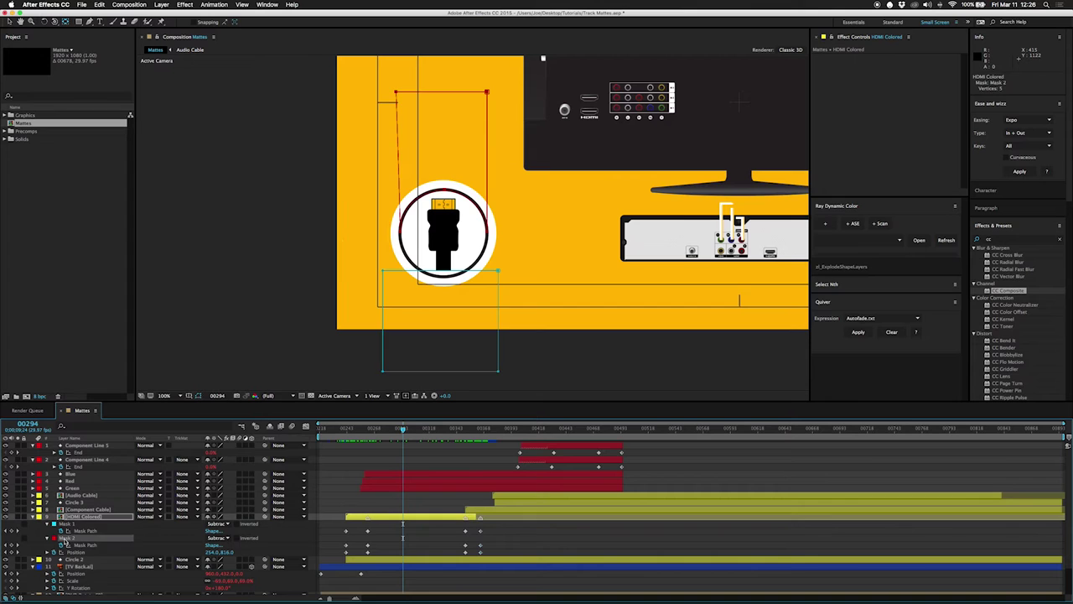
{"action": "key", "text": "Delete"}
- At frame 262, draw a closed Pen mask on HDMI Colored along the circle's upper arc and extending above it
{"action": "left_click_drag", "start_coordinate": [402, 430], "coordinate": [369, 444]}
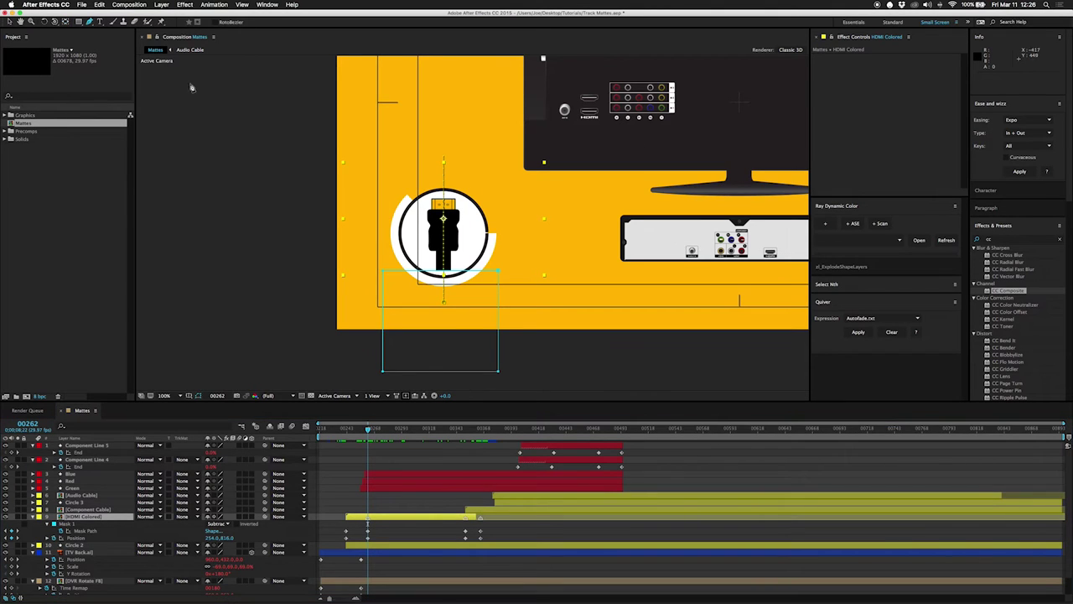
{"action": "left_click", "coordinate": [89, 21]}
{"action": "left_click", "coordinate": [403, 234]}
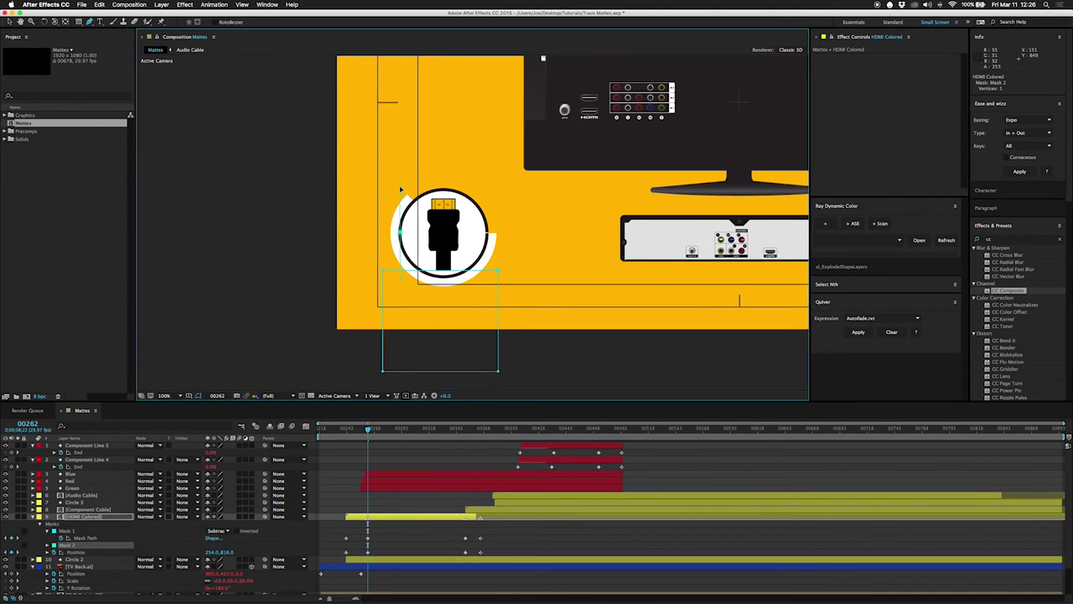
{"action": "left_click", "coordinate": [447, 194]}
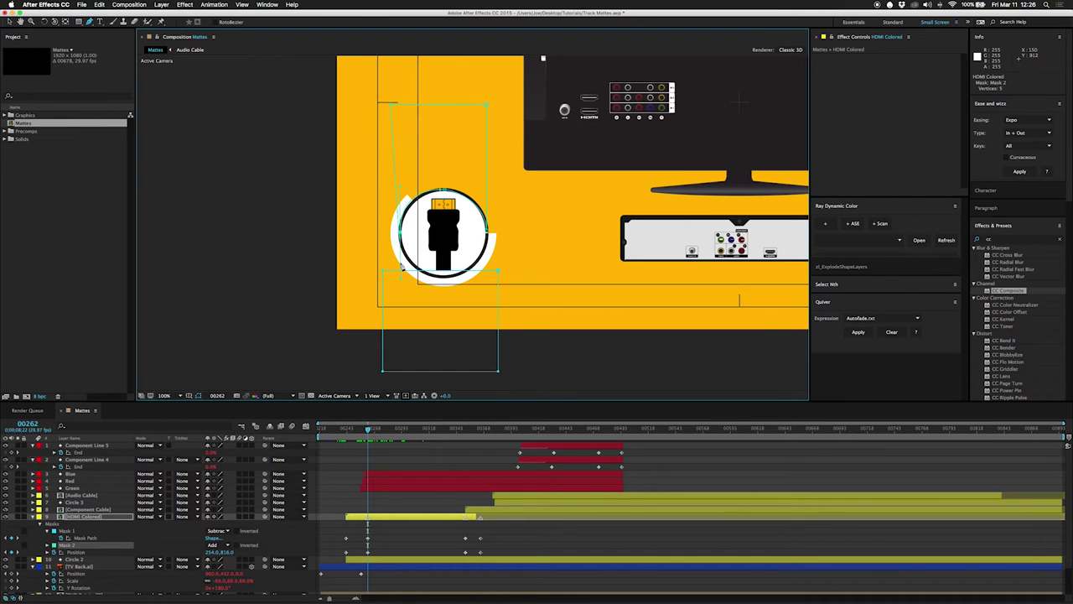
{"action": "left_click", "coordinate": [404, 235]}
{"action": "mouse_move", "coordinate": [401, 591]}
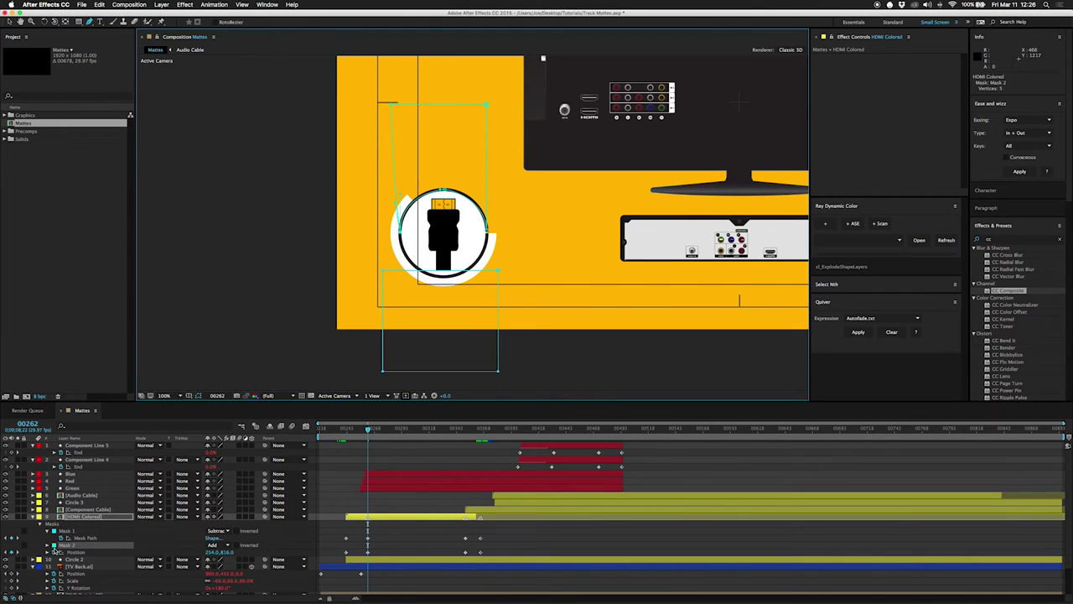
- Keyframe Mask 2's path at frame 262 and show all animated properties of the HDMI Colored layer
{"action": "left_click", "coordinate": [54, 545]}
{"action": "key", "text": "m"}
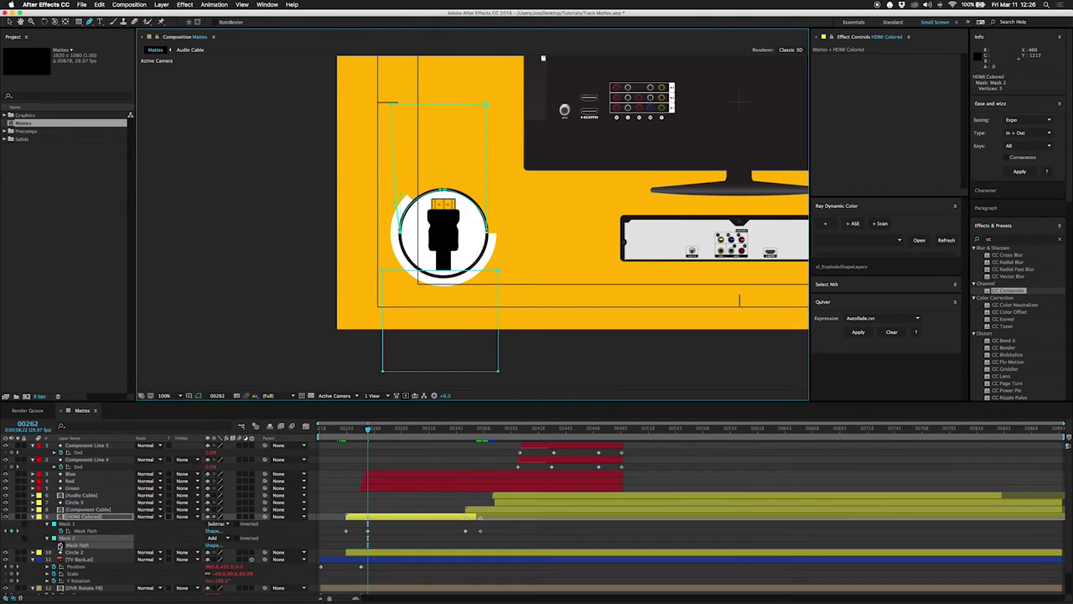
{"action": "left_click", "coordinate": [60, 545]}
{"action": "key", "text": "u"}
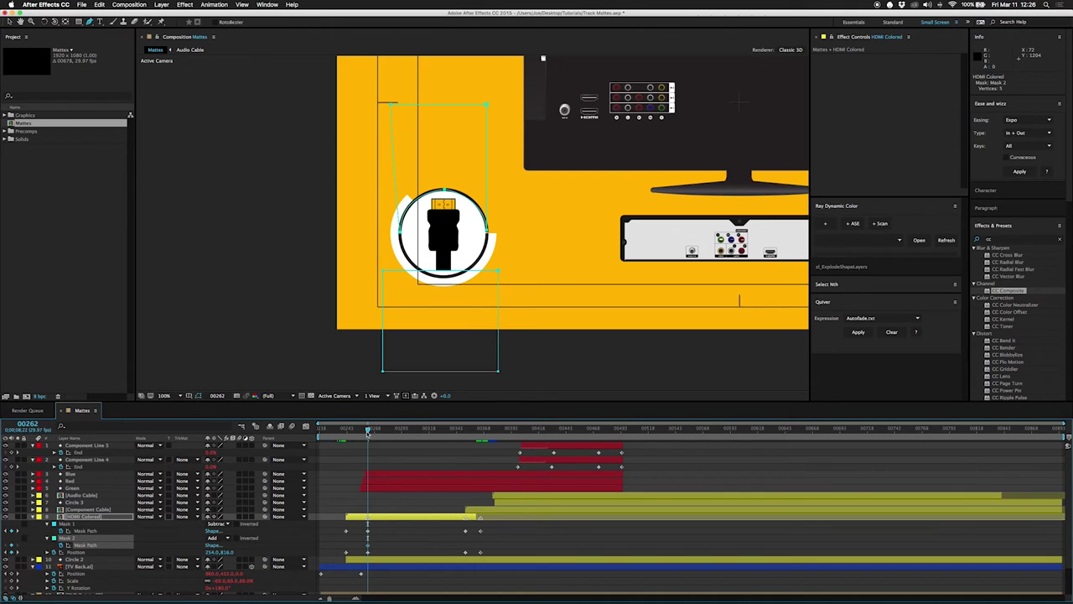
- Delete the Position keyframe and the Mask 1 path keyframe at frame 242 on the HDMI Colored layer
{"action": "left_click_drag", "start_coordinate": [367, 430], "coordinate": [346, 433]}
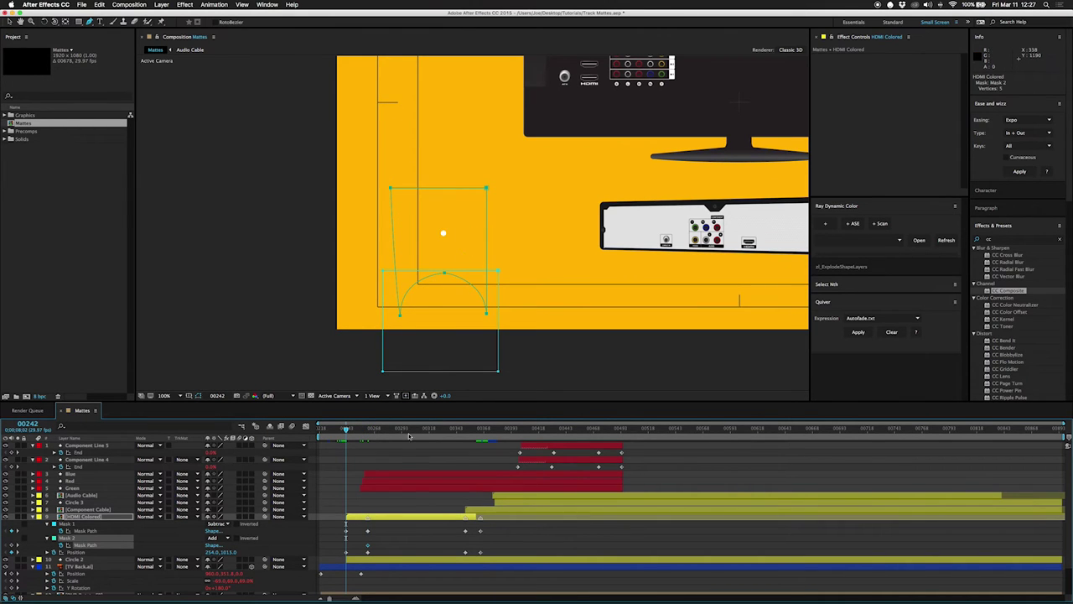
{"action": "left_click", "coordinate": [367, 430]}
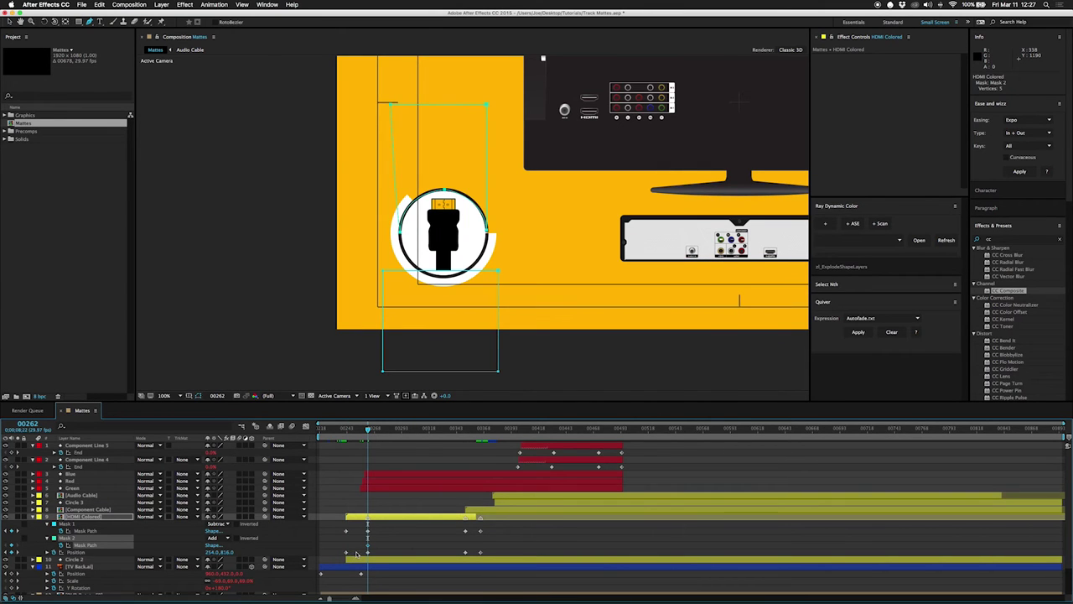
{"action": "left_click_drag", "start_coordinate": [356, 553], "coordinate": [339, 556]}
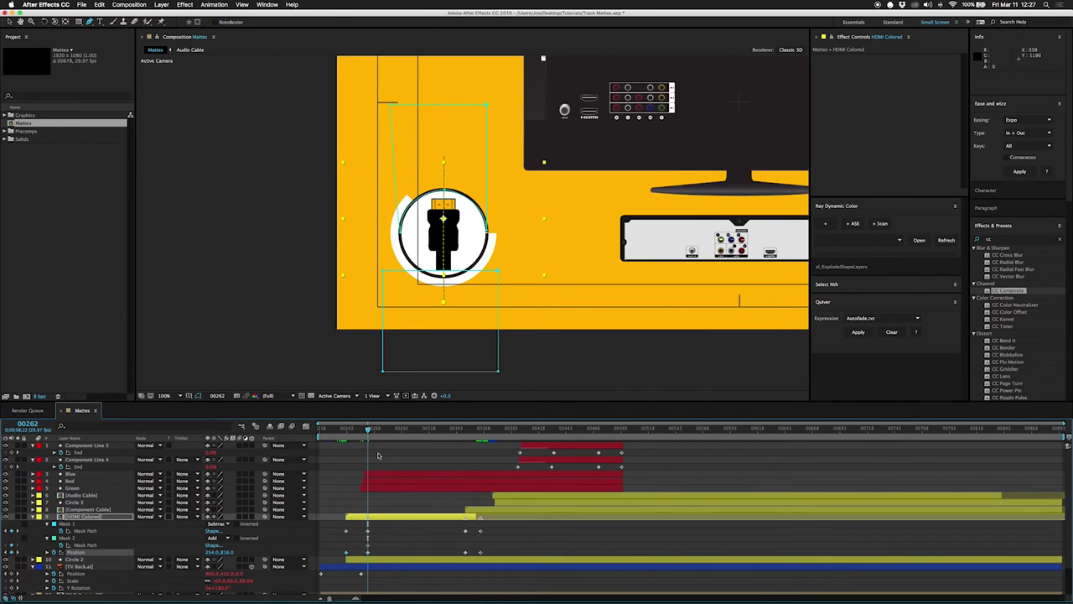
{"action": "left_click_drag", "start_coordinate": [366, 430], "coordinate": [346, 431]}
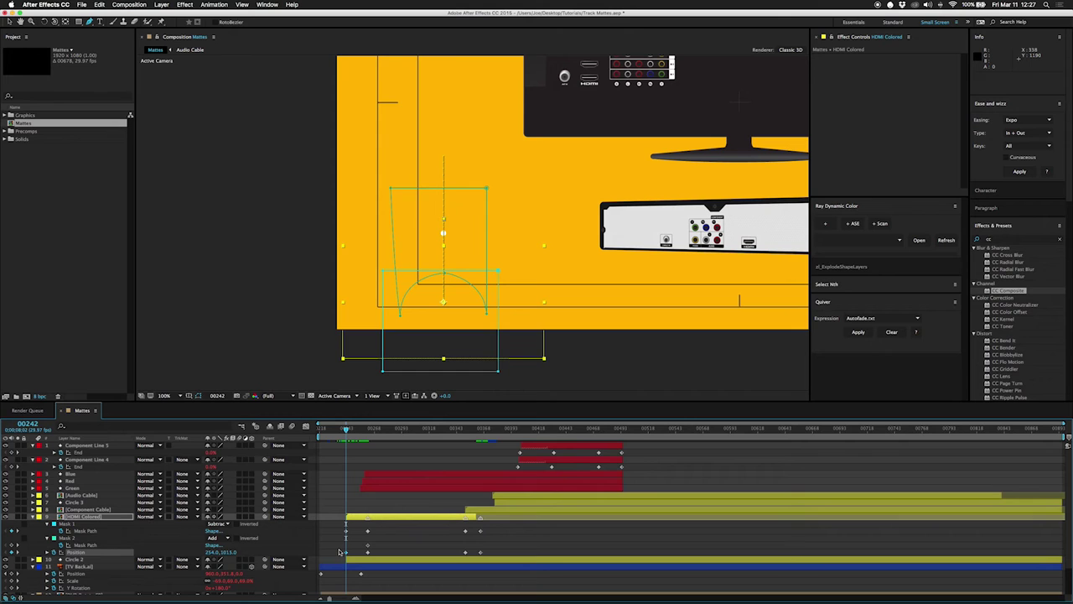
{"action": "key", "text": "Delete"}
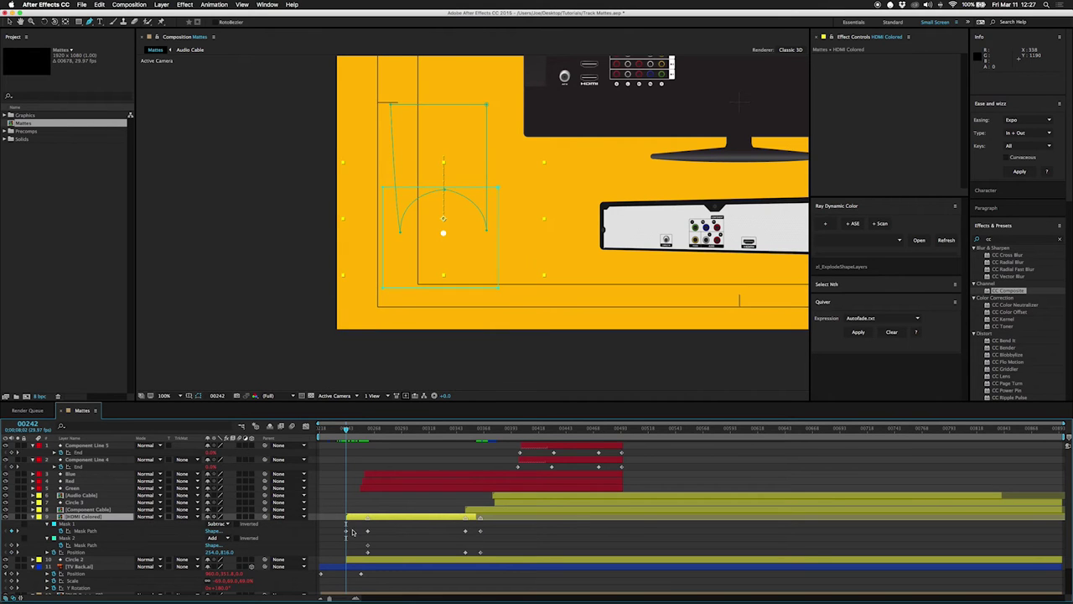
{"action": "left_click", "coordinate": [333, 532]}
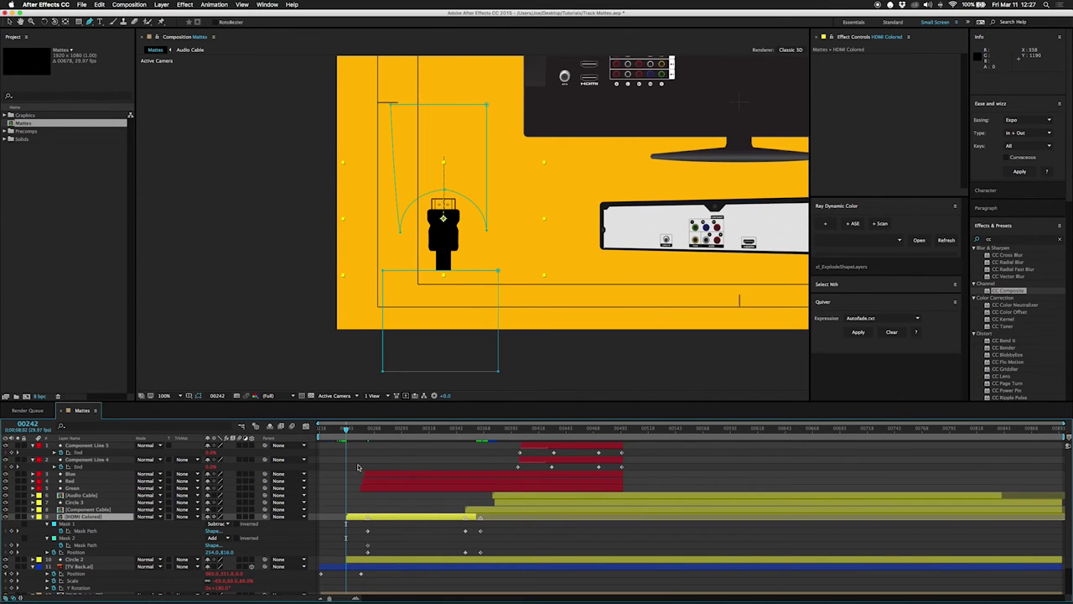
- Try moving the connector down out of the circle at frame 254 and shifting the new keyframes to frame 242
{"action": "left_click_drag", "start_coordinate": [366, 434], "coordinate": [359, 433]}
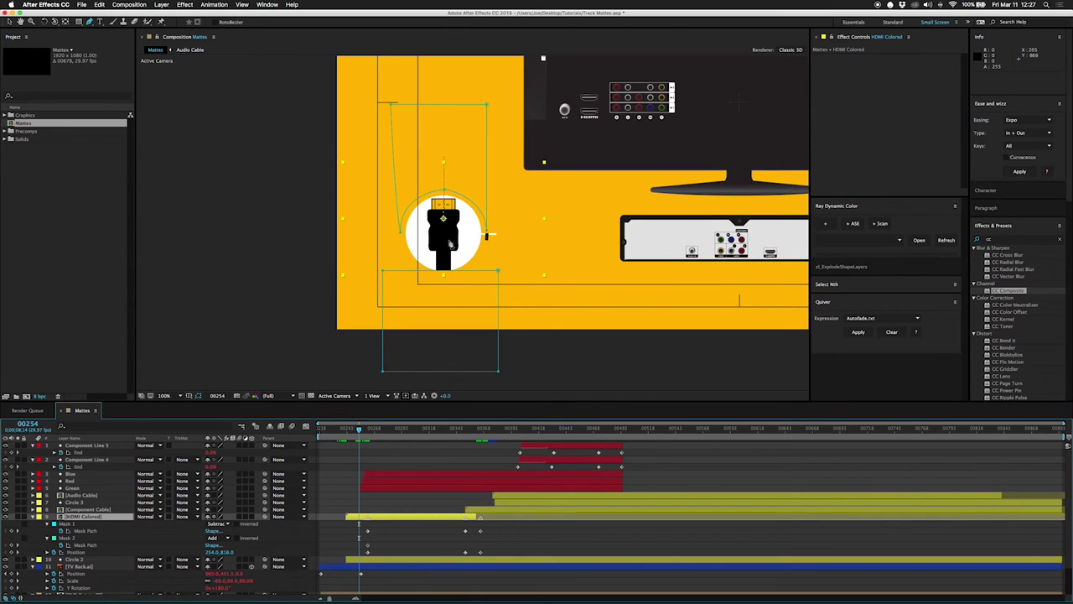
{"action": "left_click_drag", "start_coordinate": [450, 244], "coordinate": [460, 338]}
{"action": "mouse_move", "coordinate": [353, 563]}
{"action": "left_mouse_down"}
{"action": "mouse_move", "coordinate": [364, 527]}
{"action": "mouse_move", "coordinate": [347, 534]}
{"action": "left_mouse_up"}
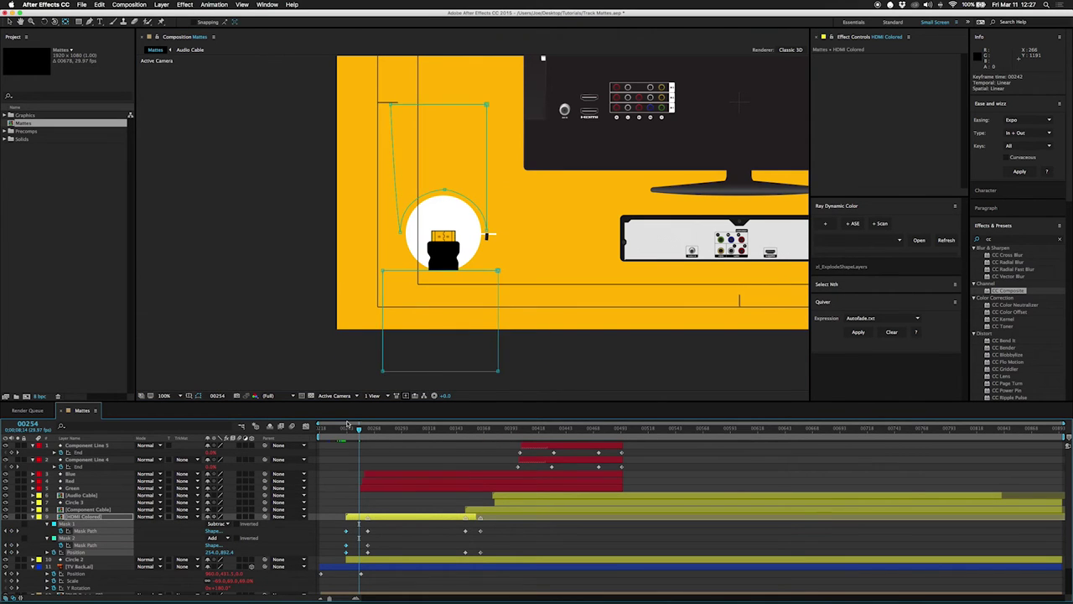
{"action": "left_click_drag", "start_coordinate": [346, 429], "coordinate": [472, 441]}
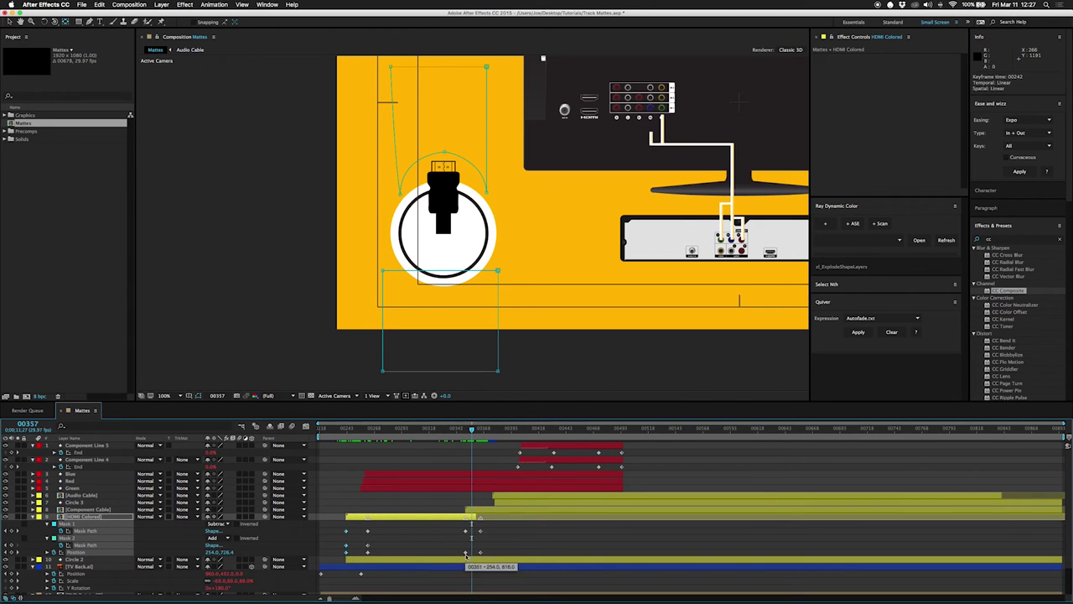
{"action": "key", "text": "ctrl+z"}
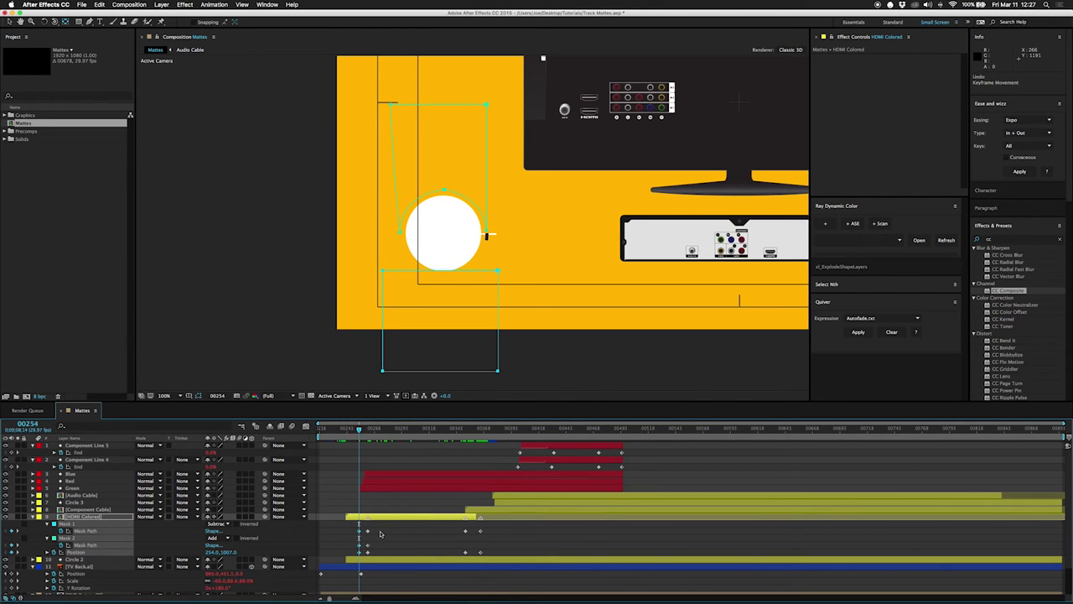
{"action": "key", "text": "super+z"}
- At frame 262, lower Mask 2's upper edge closer to the top of the circle
{"action": "left_click_drag", "start_coordinate": [361, 431], "coordinate": [370, 432]}
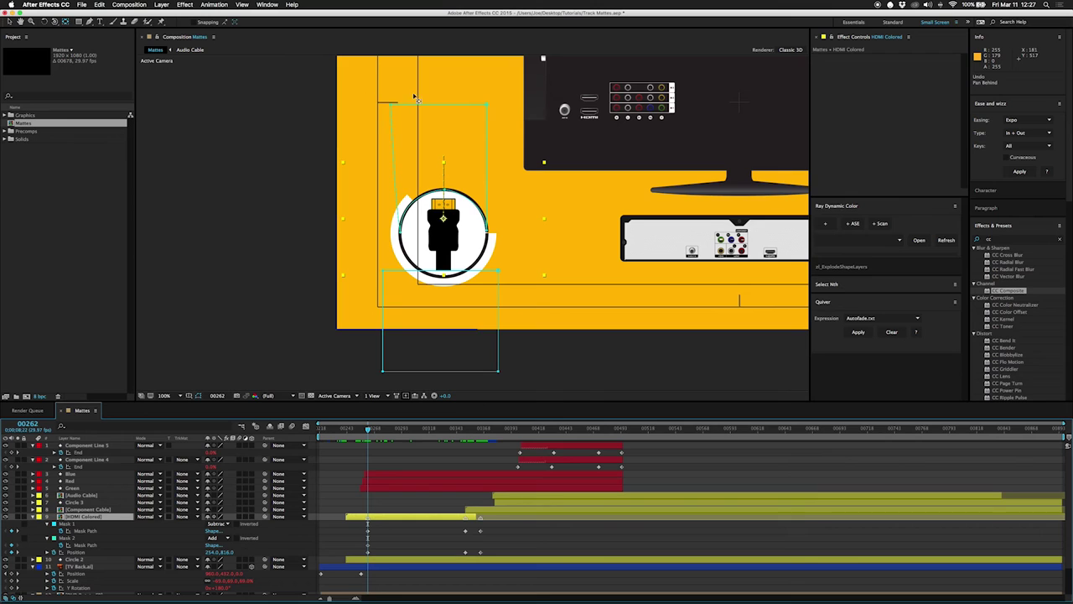
{"action": "key", "text": "g"}
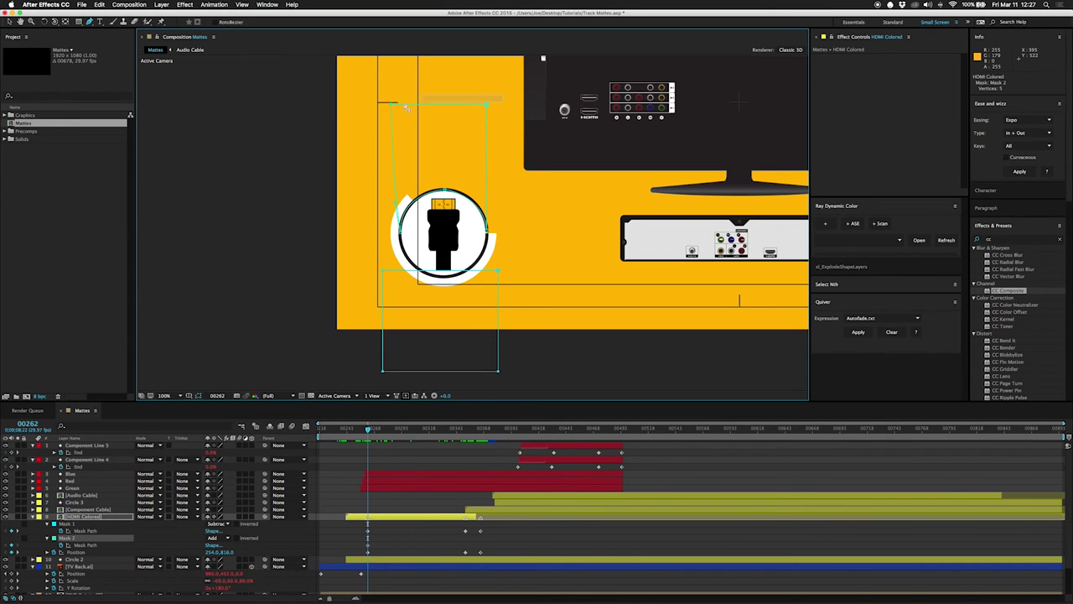
{"action": "left_click_drag", "start_coordinate": [486, 107], "coordinate": [487, 152]}
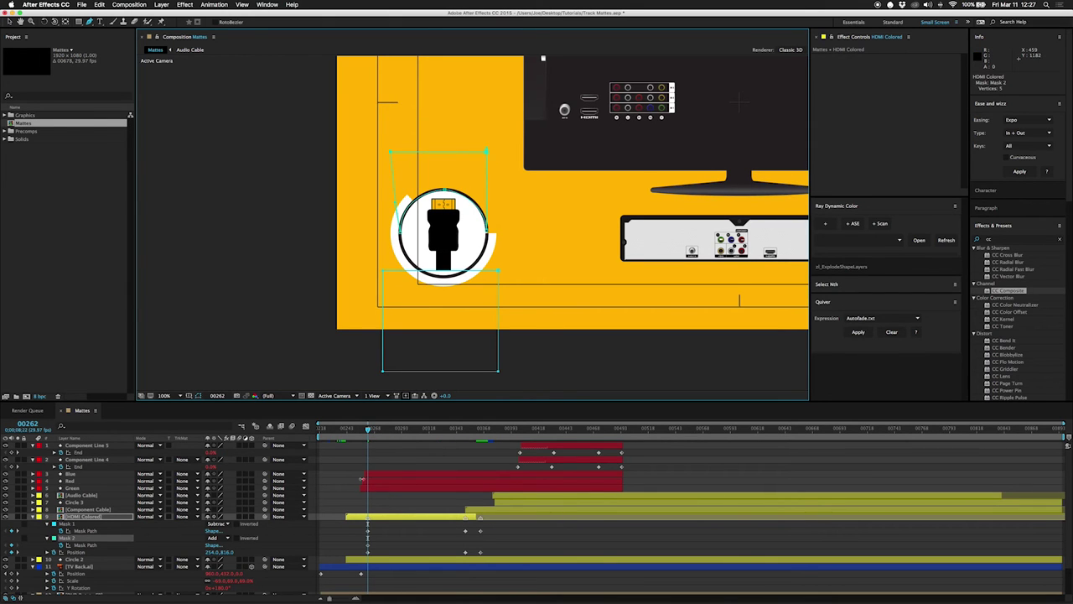
- At frame 250, move the HDMI connector straight up above the circle to position 254, 612
{"action": "left_click_drag", "start_coordinate": [366, 431], "coordinate": [354, 429]}
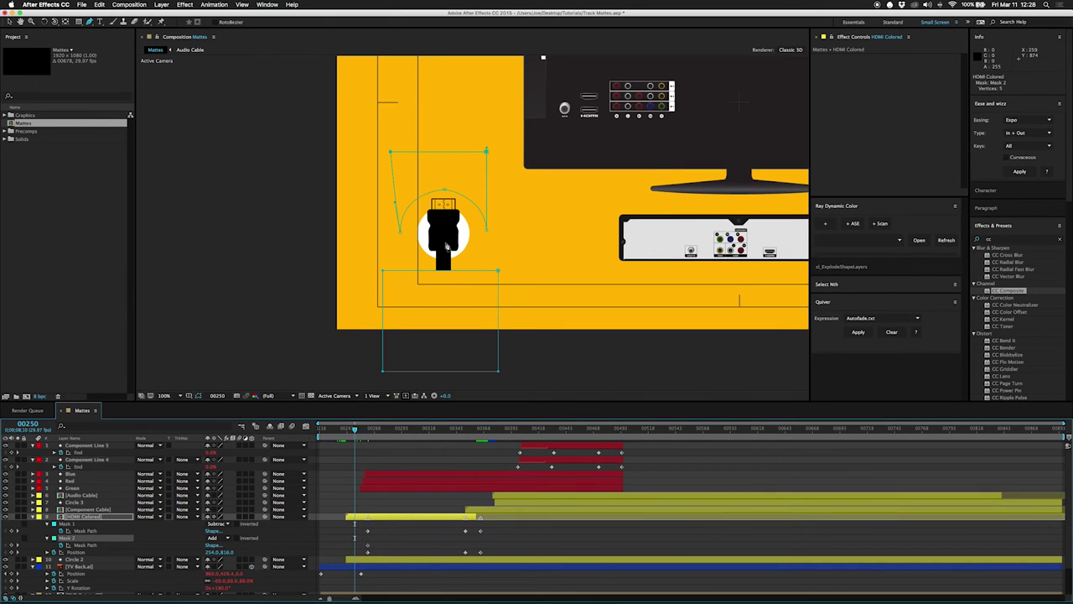
{"action": "key", "text": "v"}
{"action": "left_click_drag", "start_coordinate": [448, 239], "coordinate": [455, 148]}
- Set Mask 2's mode to Subtract and raise its upper edge at frame 250 to cover the connector
{"action": "left_click", "coordinate": [213, 538]}
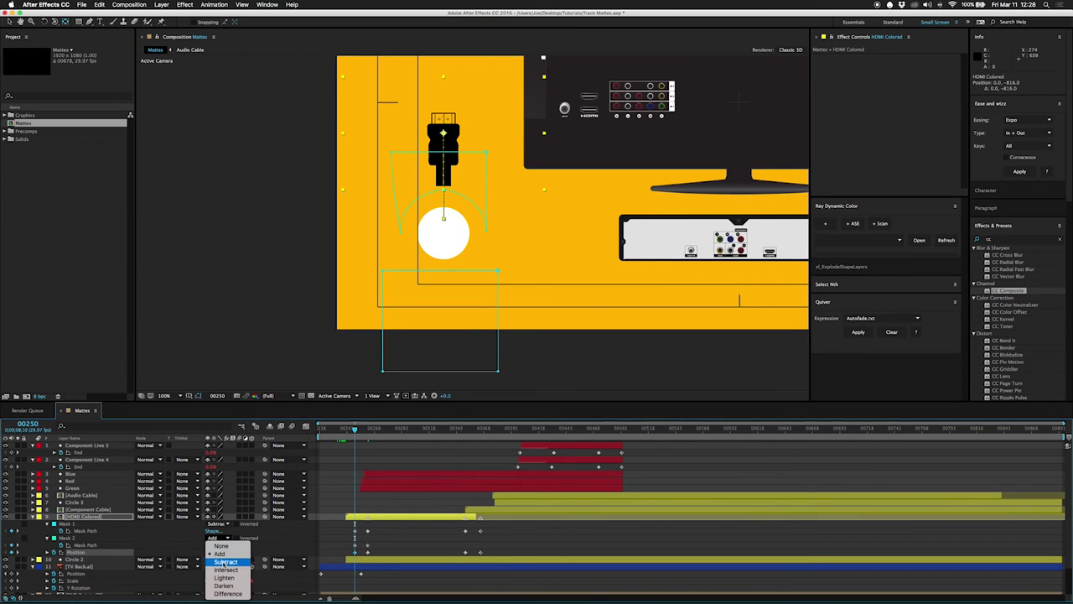
{"action": "left_click", "coordinate": [225, 561]}
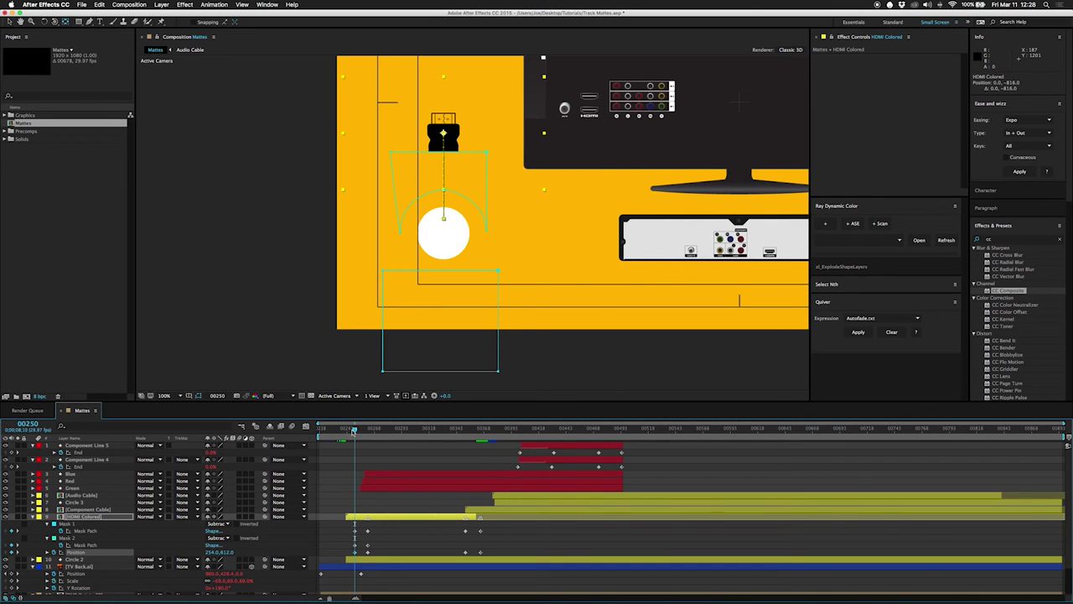
{"action": "mouse_move", "coordinate": [356, 429]}
{"action": "left_mouse_down"}
{"action": "mouse_move", "coordinate": [367, 432]}
{"action": "mouse_move", "coordinate": [355, 432]}
{"action": "left_mouse_up"}
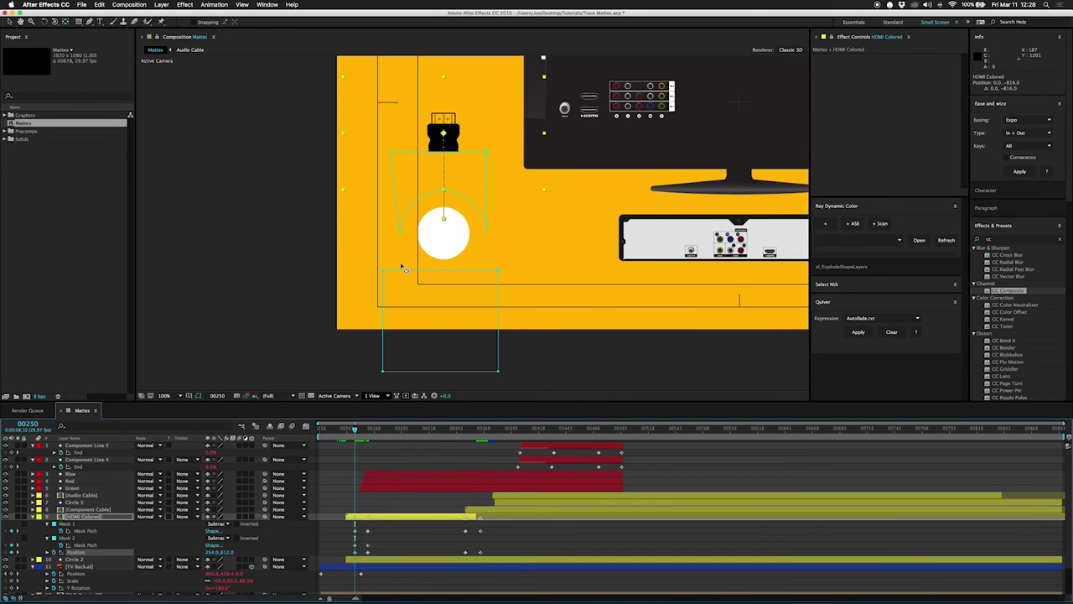
{"action": "key", "text": "g"}
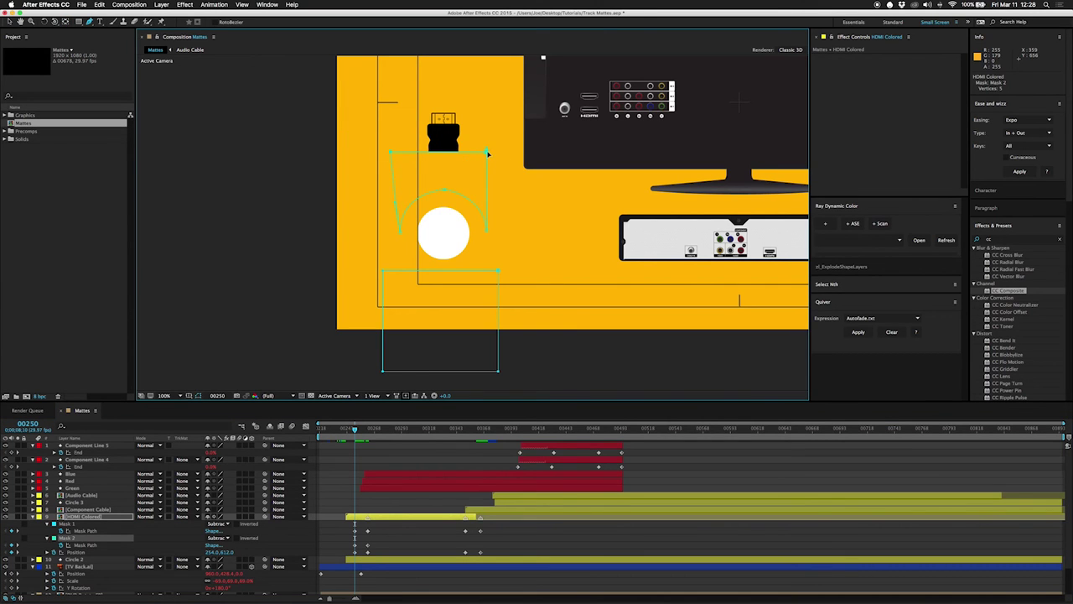
{"action": "left_click_drag", "start_coordinate": [487, 153], "coordinate": [488, 105]}
- Review the HDMI connector's slide into the circle around frames 250 to 275
{"action": "key", "text": "space"}
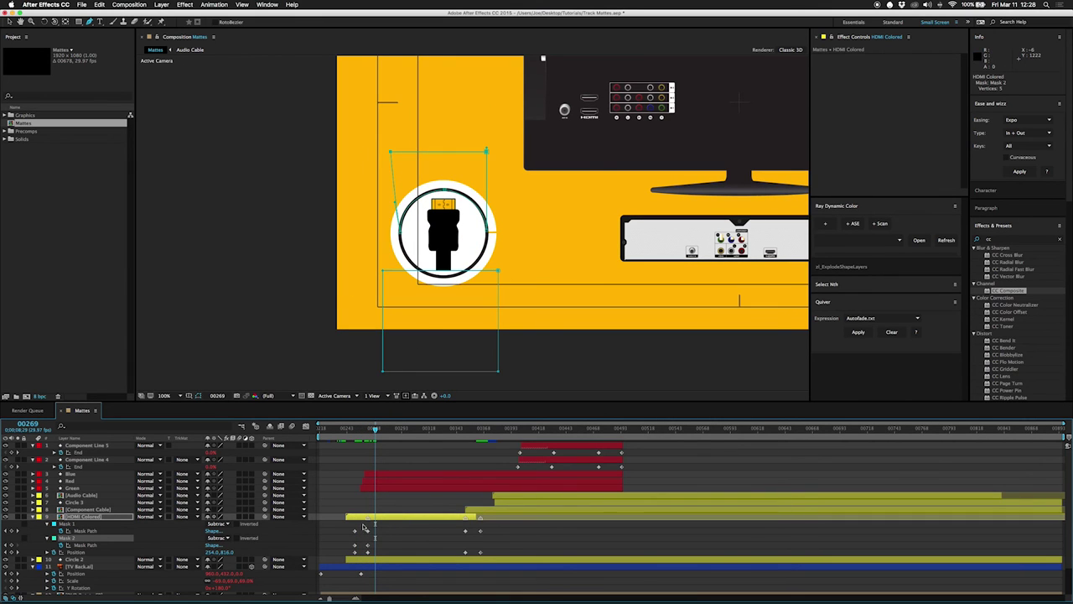
{"action": "left_click_drag", "start_coordinate": [352, 432], "coordinate": [367, 431]}
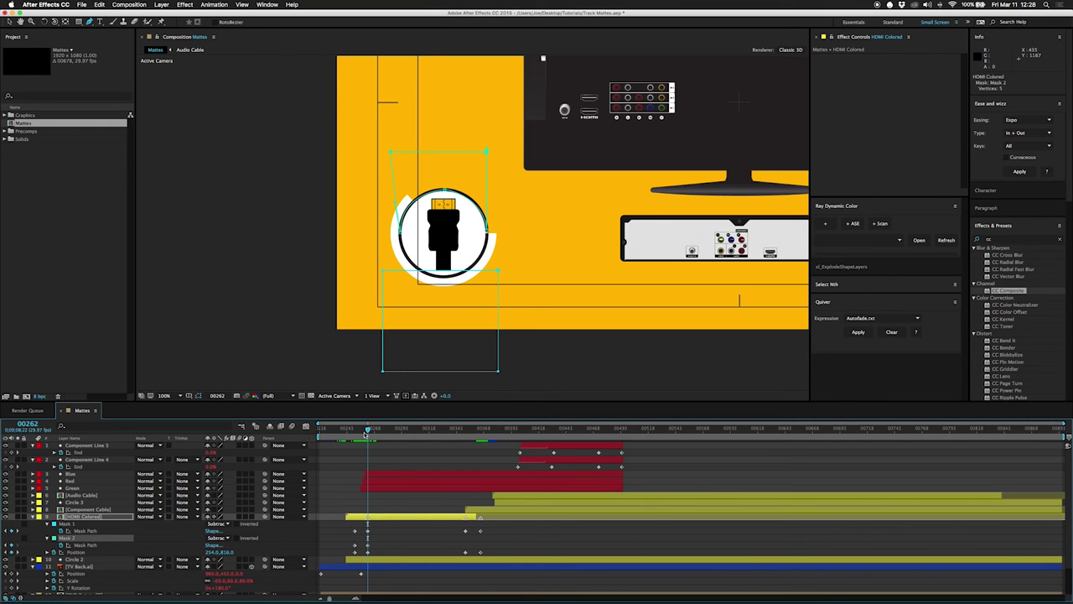
{"action": "left_click_drag", "start_coordinate": [359, 431], "coordinate": [382, 432]}
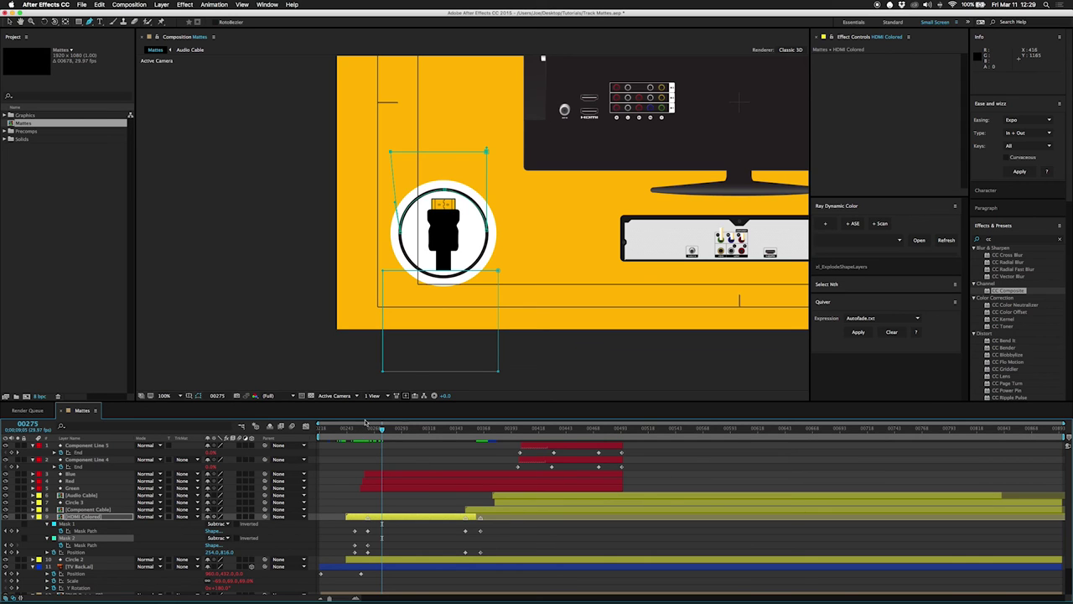
{"action": "left_click_drag", "start_coordinate": [343, 433], "coordinate": [429, 453]}
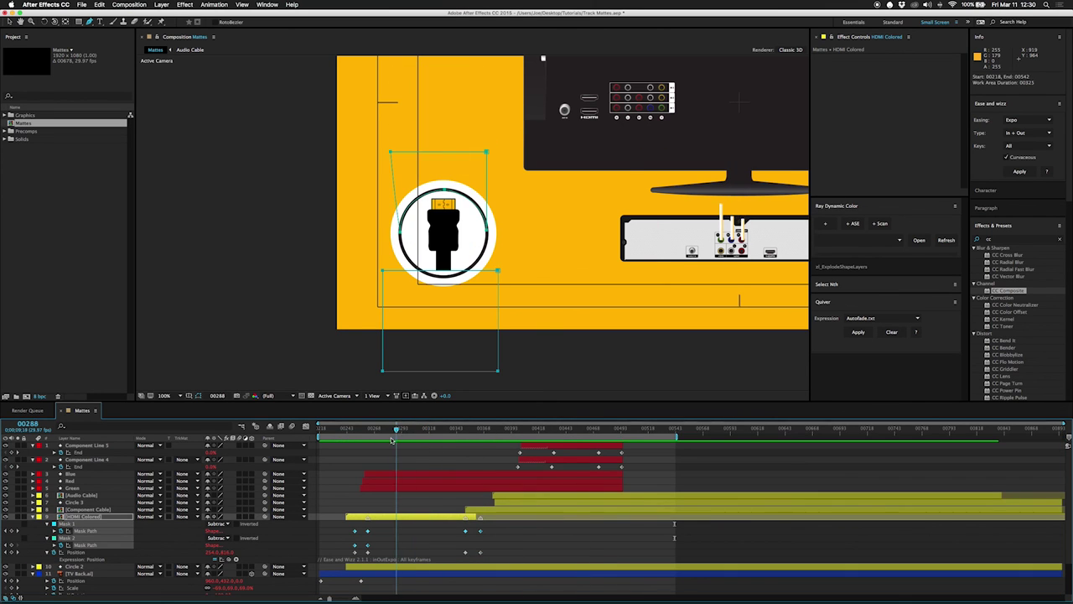
- Preview the Mattes composition from frame 218, centred in view at 50% zoom
{"action": "key", "text": "Home"}
{"action": "scroll", "coordinate": [488, 331], "scroll_direction": "down", "scroll_amount": 1}
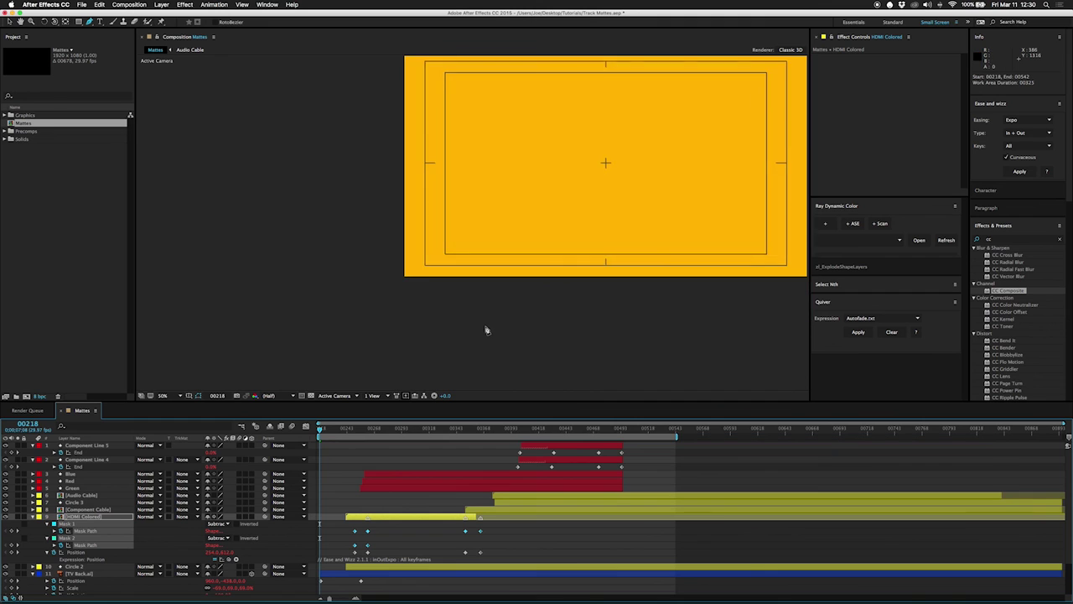
{"action": "key", "text": "space"}
{"action": "left_click_drag", "start_coordinate": [688, 212], "coordinate": [546, 259]}
{"action": "key", "text": "g"}
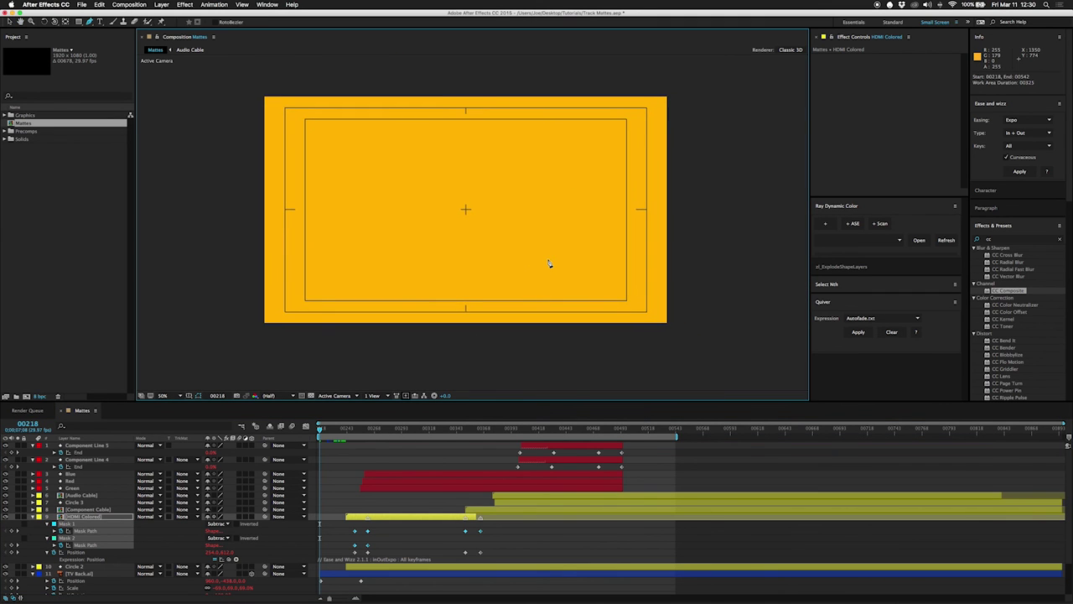
{"action": "key", "text": "slash"}
{"action": "key", "text": "comma"}
{"action": "key", "text": "space"}
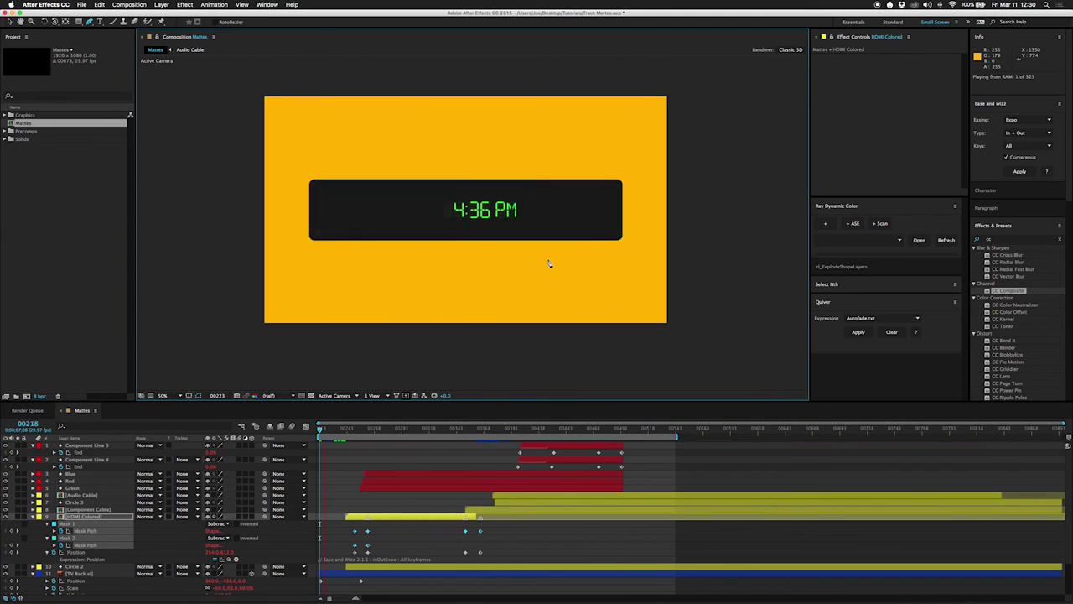